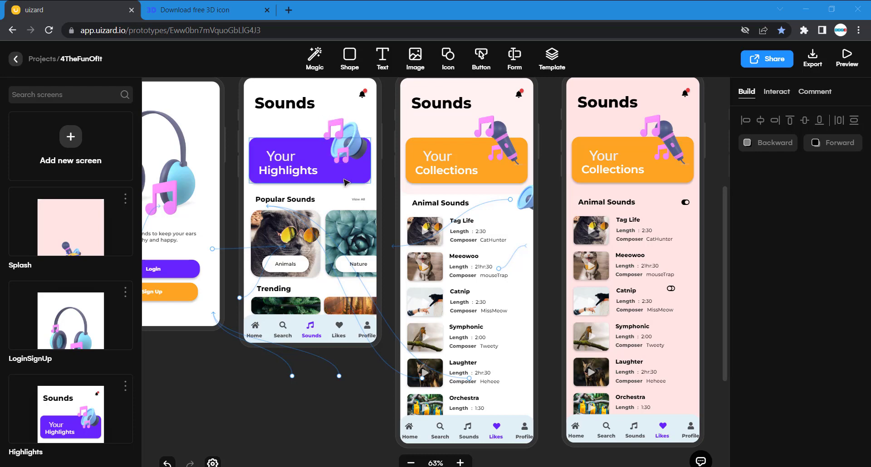
Place the uploaded speaker image on the purple card of the new screen, at about X 188, Y 126.
scroll(353, 182, "right", 4)
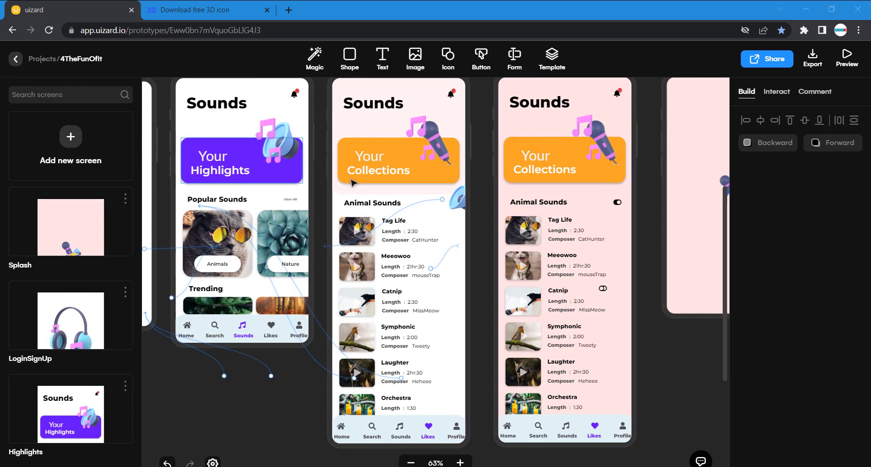
scroll(351, 182, "right", 5)
scroll(352, 182, "left", 5)
scroll(353, 182, "right", 5)
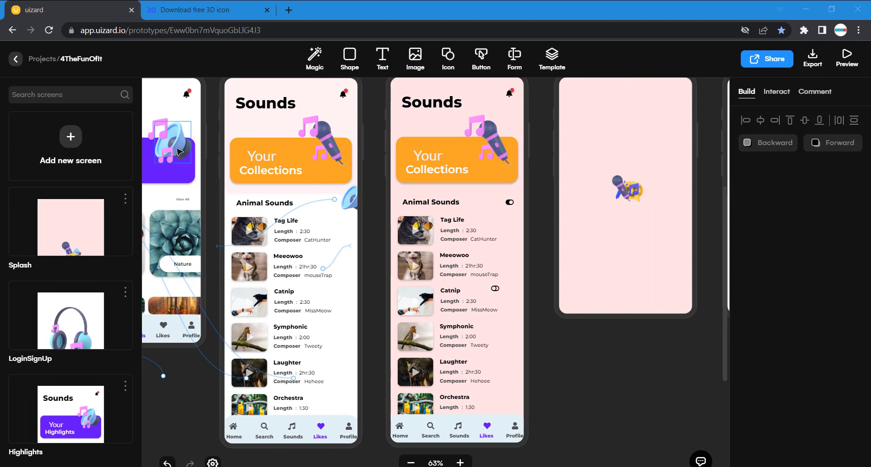
left_click(415, 58)
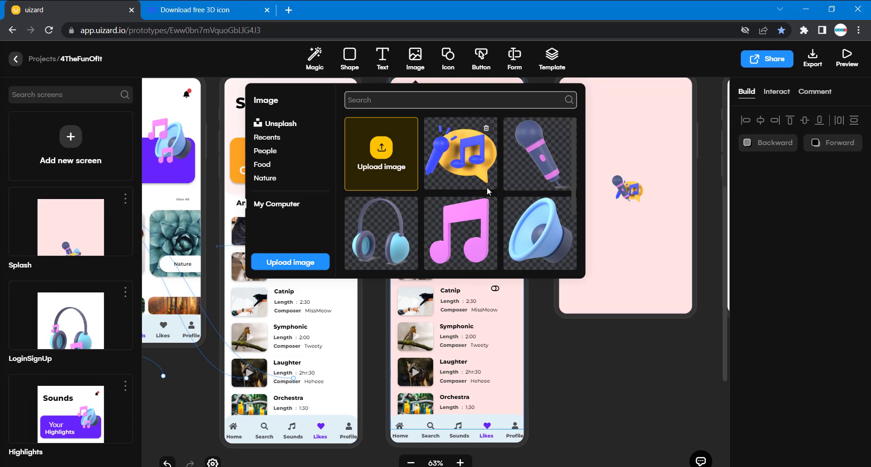
left_click_drag(547, 229, 712, 141)
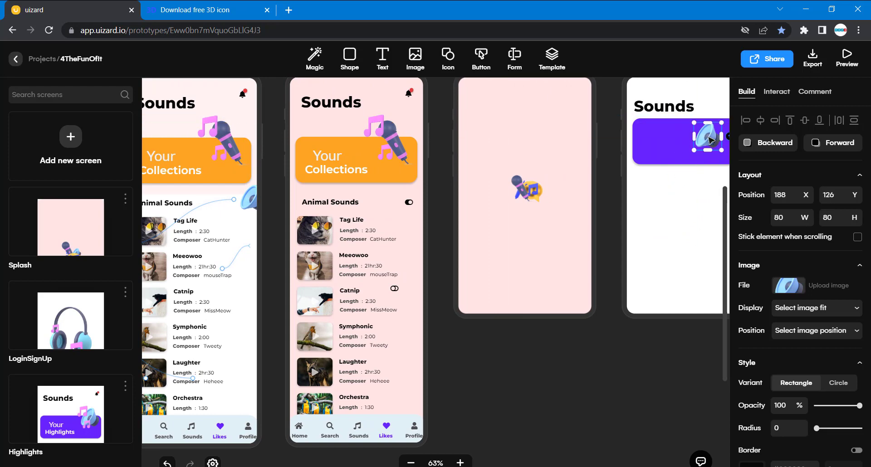
Add the uploaded pink music note image below the purple card on the new screen, at about X 255, Y 285.
scroll(503, 181, "left", 10)
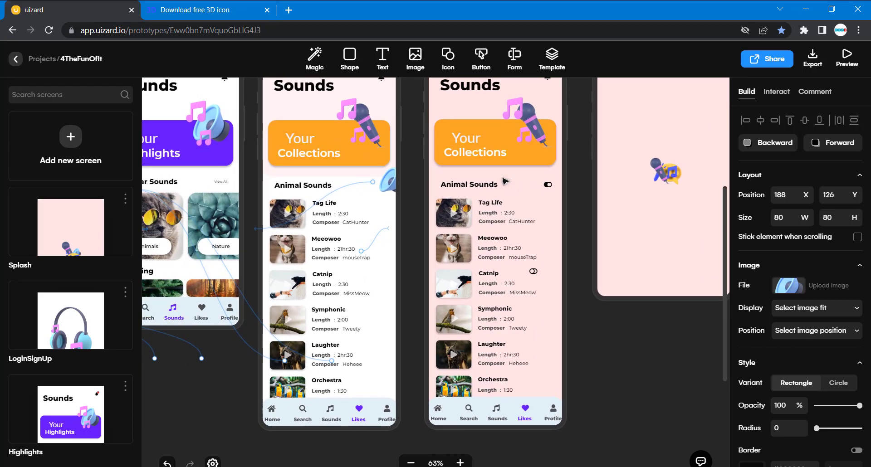
scroll(353, 150, "right", 5)
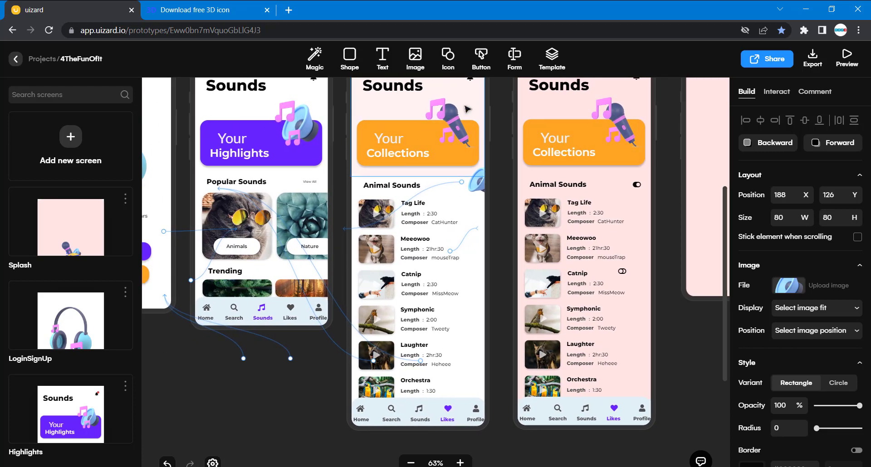
left_click(445, 61)
left_click(410, 65)
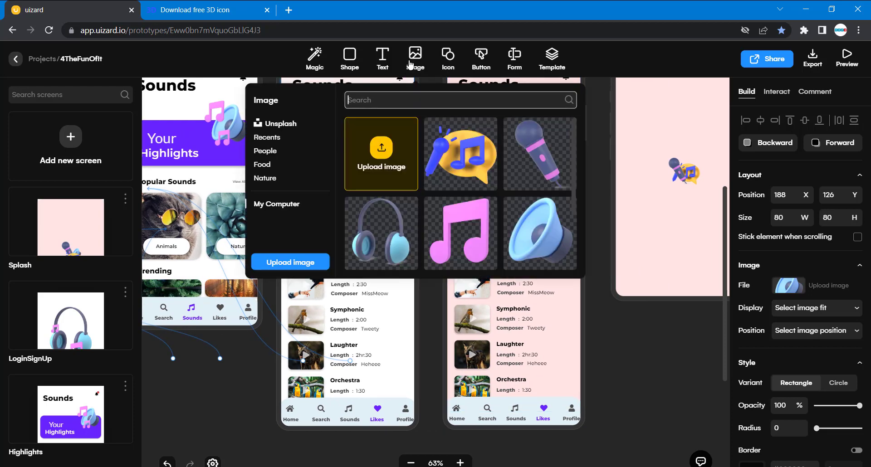
left_click(460, 223)
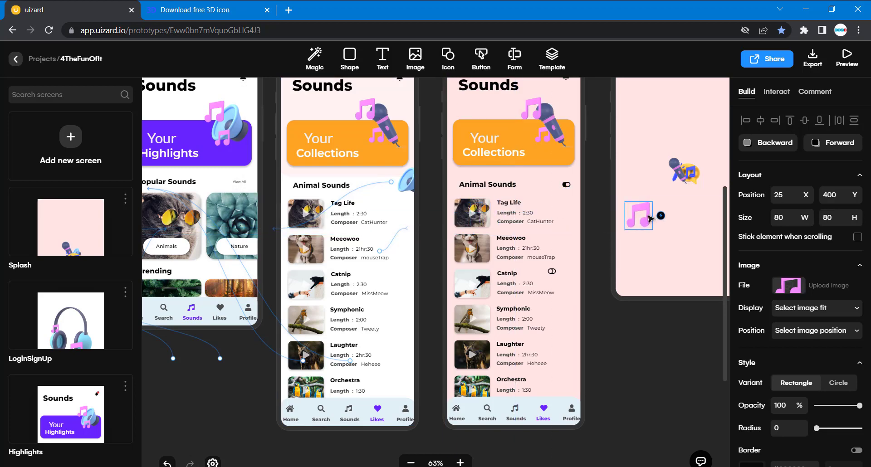
scroll(387, 205, "right", 6)
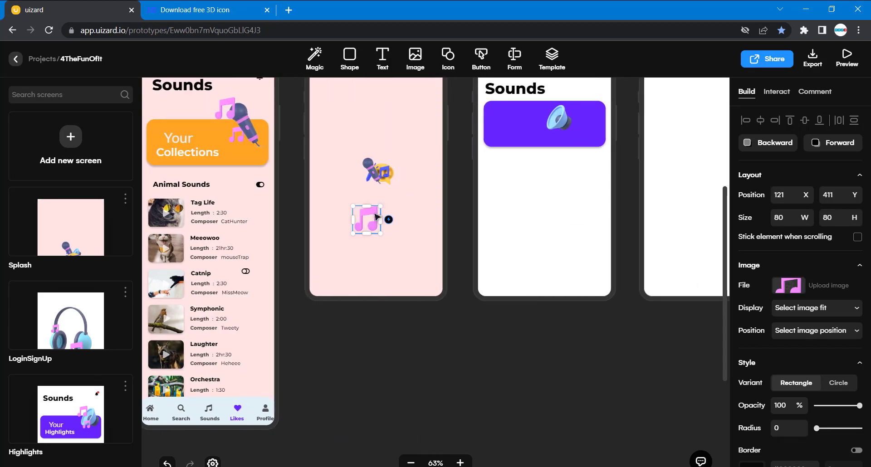
left_click_drag(372, 218, 585, 173)
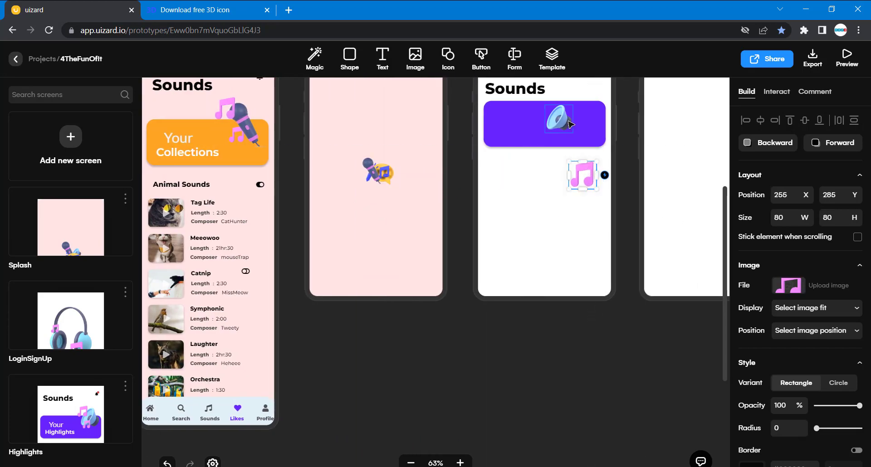
Move the speaker to the purple card's upper-right corner and place the music note beside it, shrunk to about 58 by 56.
left_click(569, 122)
left_click_drag(569, 122, 597, 111)
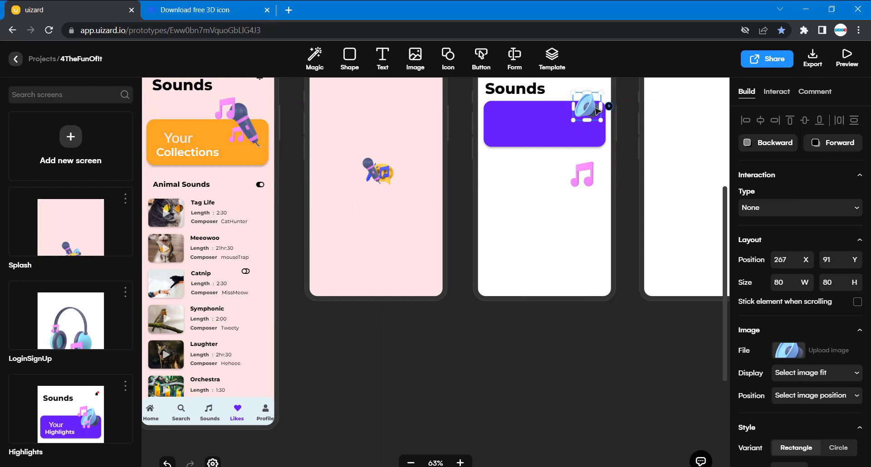
left_click(582, 173)
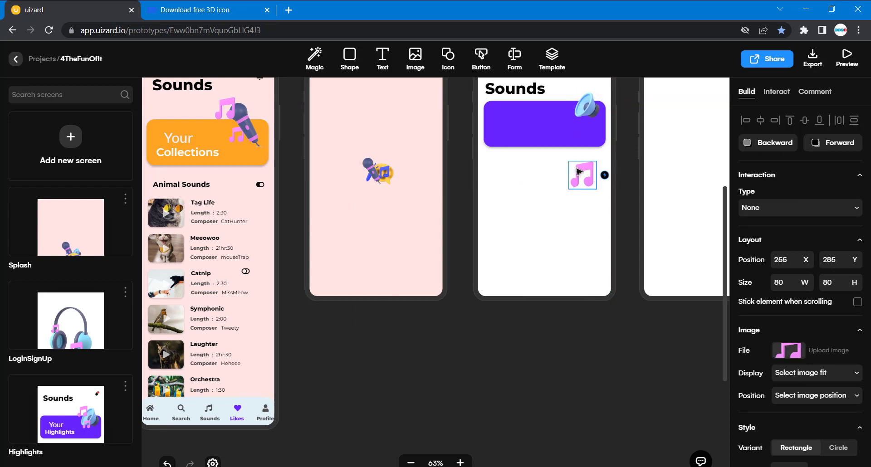
left_click_drag(582, 173, 581, 115)
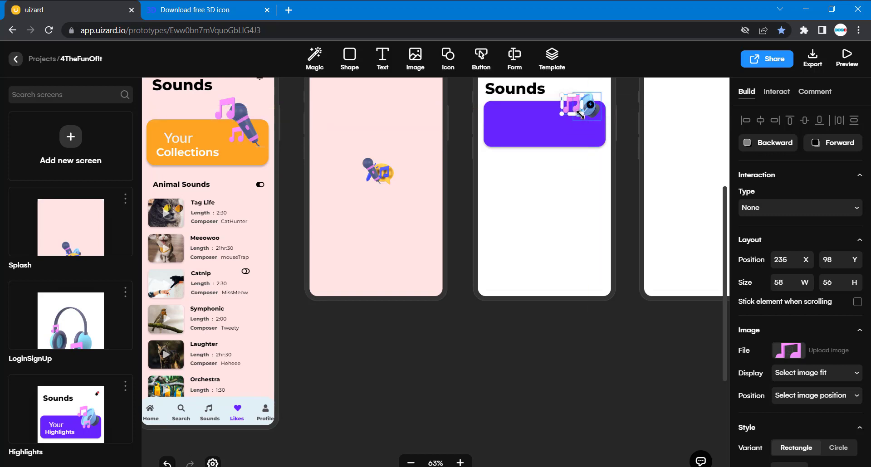
Duplicate the music note and place the copy below the speaker, shrunk to about 49 by 48.
key("ctrl+d")
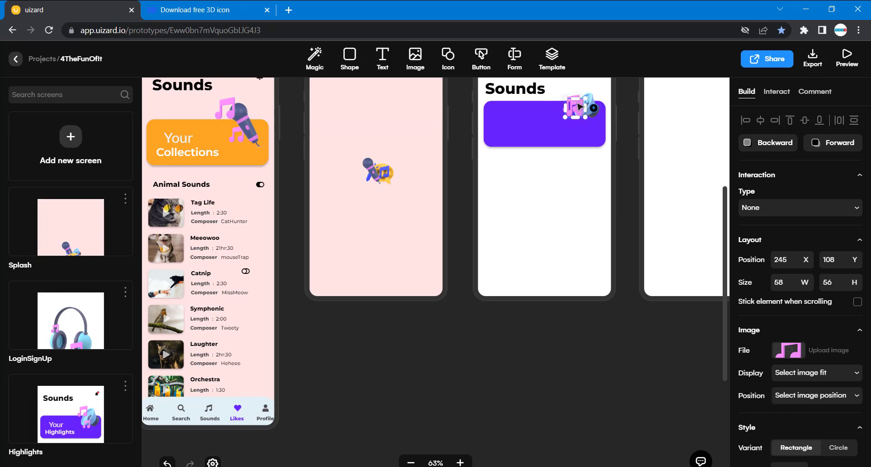
left_click_drag(580, 107, 593, 133)
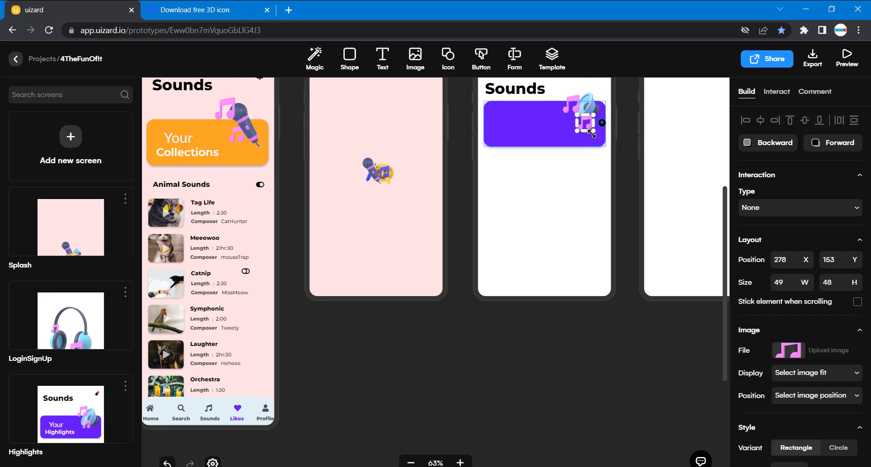
Enlarge the speaker image on the purple card to about 99 by 110, using the Highlights screen as reference.
scroll(503, 172, "left", 10)
scroll(503, 172, "right", 12)
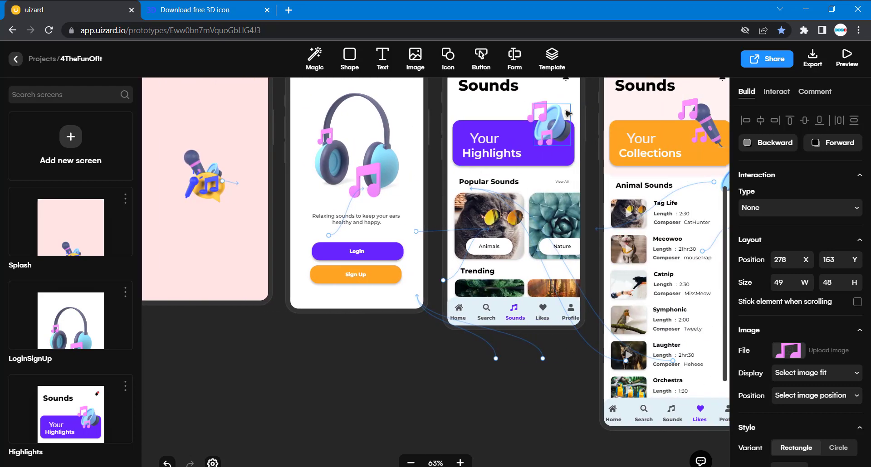
scroll(581, 157, "right", 8)
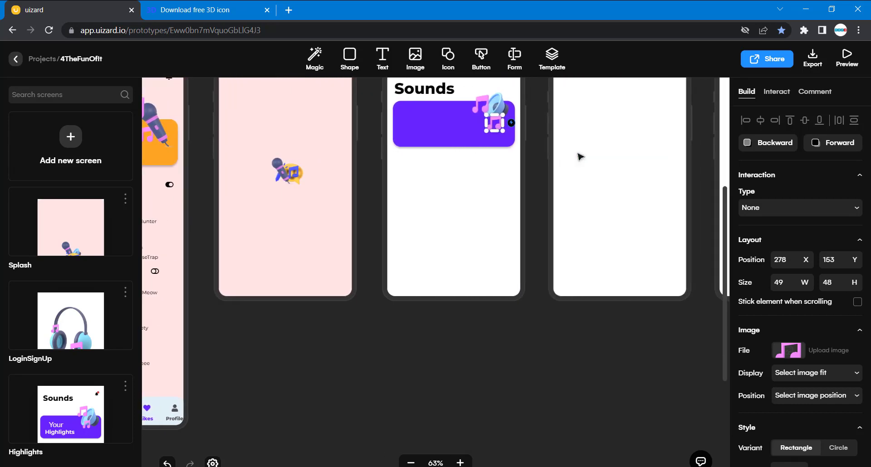
left_click(499, 106)
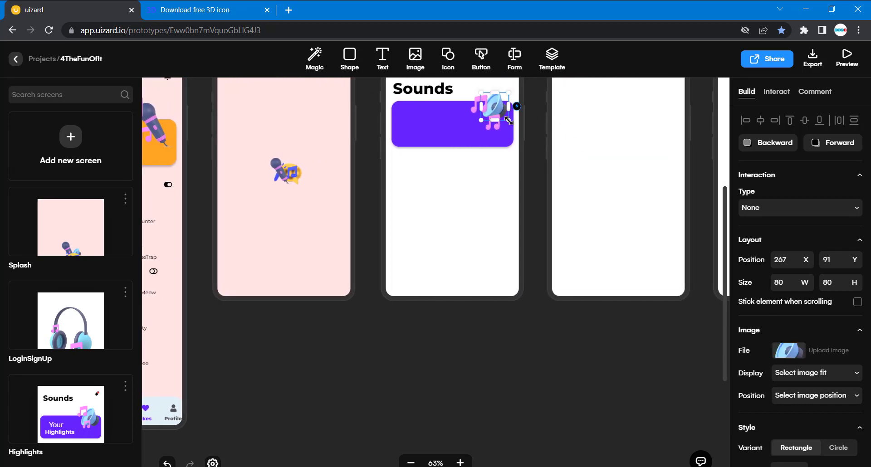
mouse_move(509, 121)
left_mouse_down()
mouse_move(521, 120)
mouse_move(515, 131)
mouse_move(512, 115)
left_mouse_up()
left_click(489, 190)
Shift the speaker left and slightly down so it sits behind the two music notes on the new screen's card.
scroll(490, 192, "left", 1)
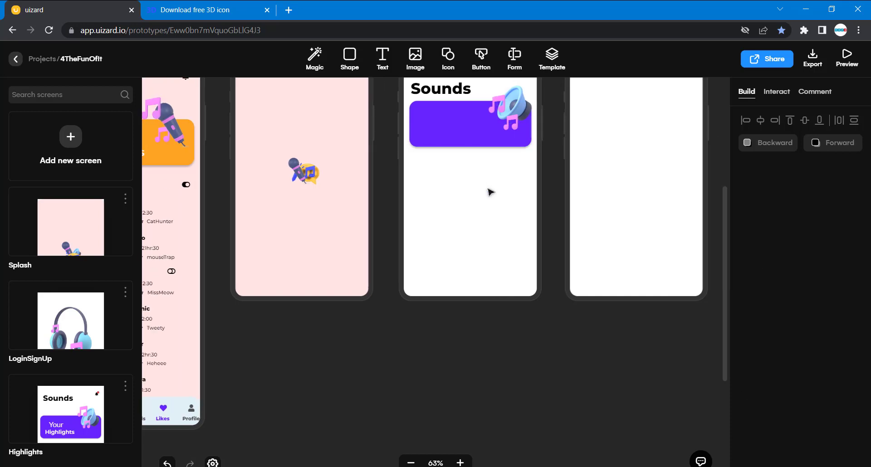
scroll(499, 172, "left", 3)
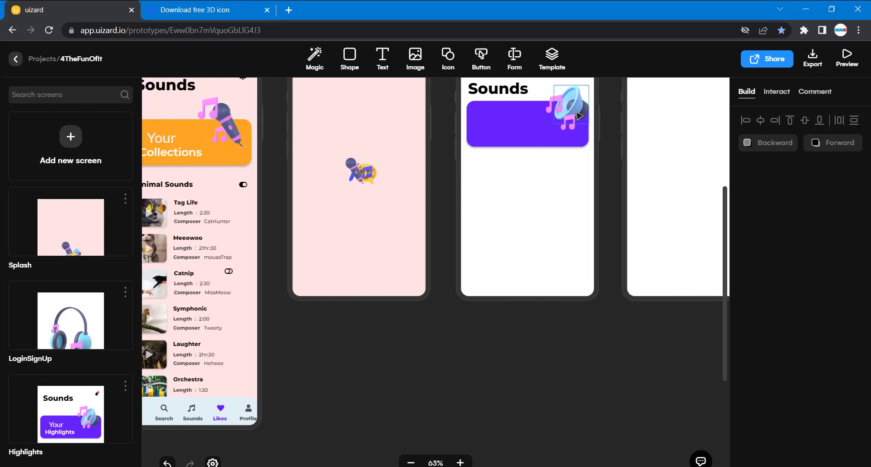
left_click(581, 115)
key("shift+Left")
key("shift+Left")
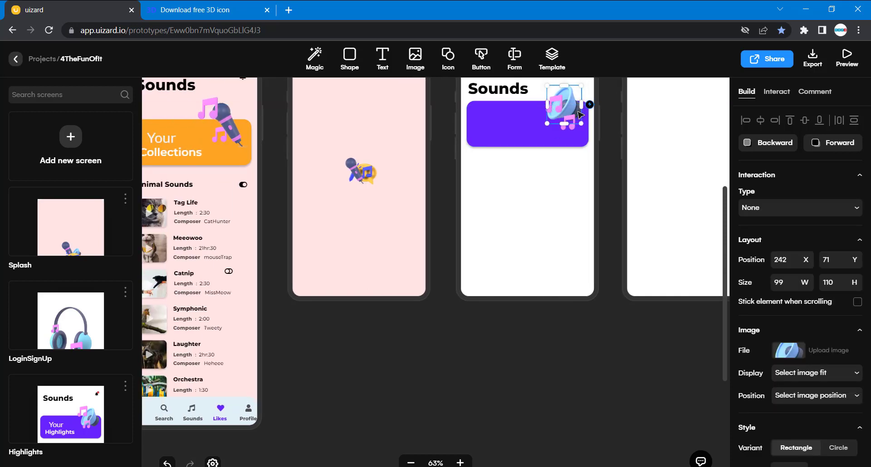
left_click_drag(580, 115, 584, 119)
left_click(527, 212)
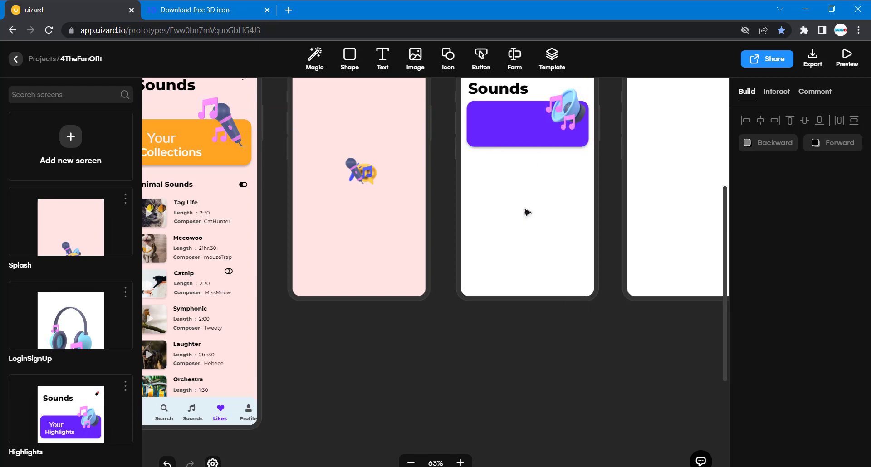
Add a Title Black text to the purple card at about X 54, Y 153 and try to change its wording to "Your".
scroll(527, 212, "left", 10)
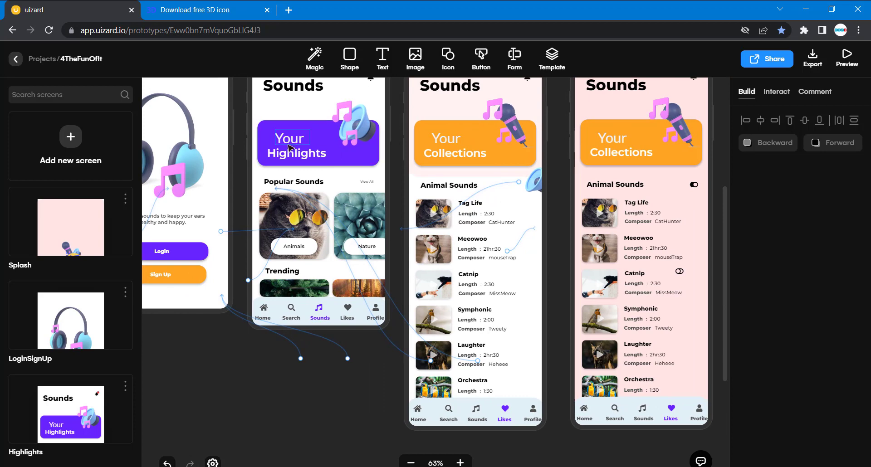
scroll(397, 183, "right", 10)
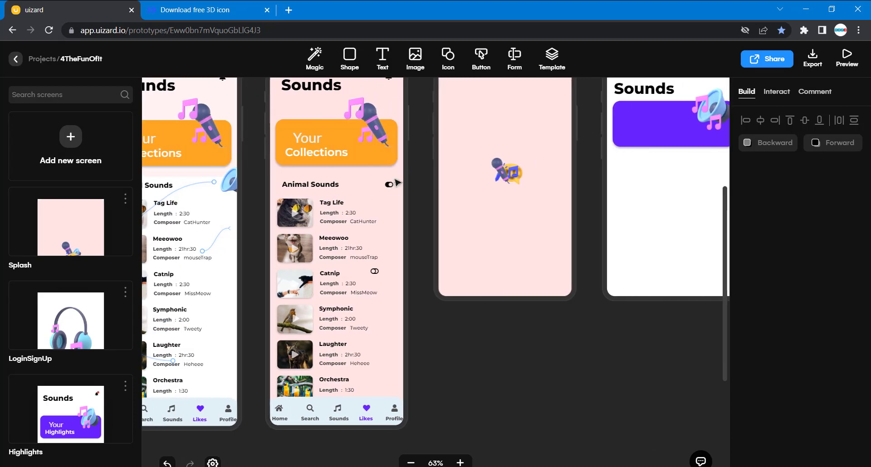
scroll(398, 183, "right", 6)
left_click(384, 62)
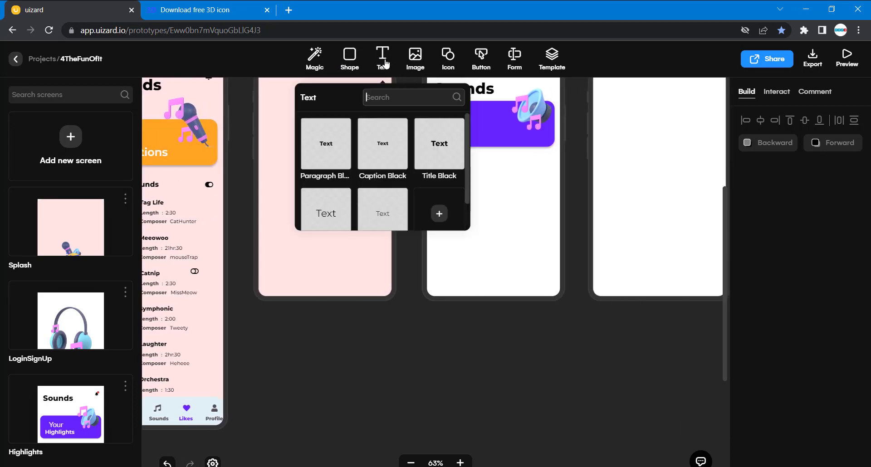
left_click_drag(439, 147, 447, 142)
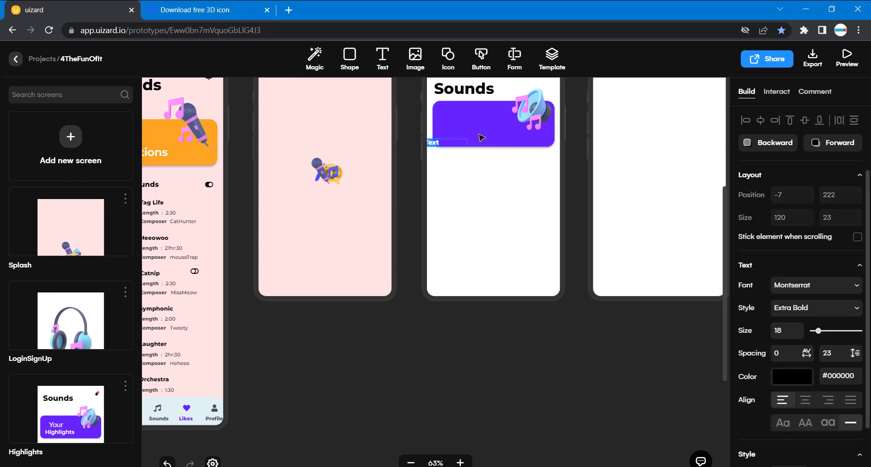
left_click_drag(432, 219, 395, 306)
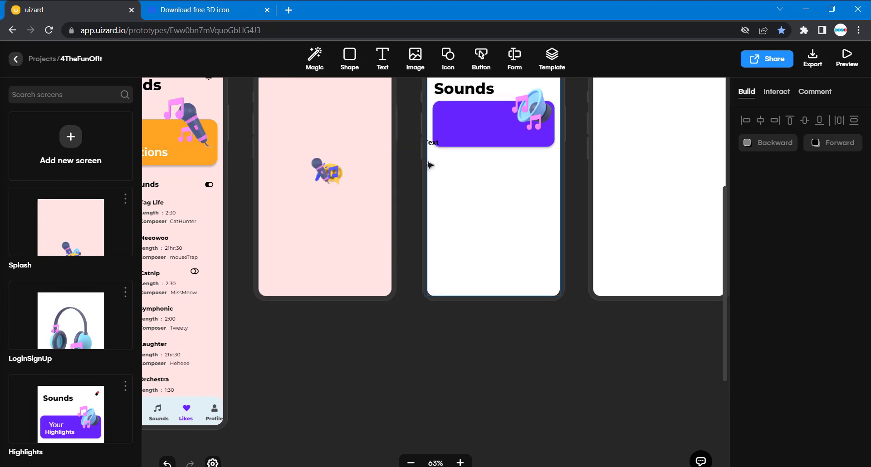
left_click_drag(435, 147, 456, 121)
double_click(456, 121)
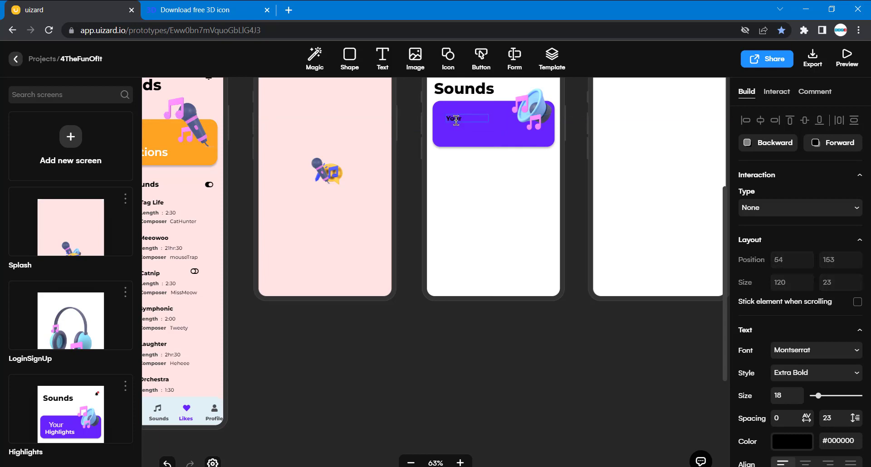
Set the new card text's font size to 40, matching the "Your" text on the Highlights screen.
scroll(352, 183, "left", 11)
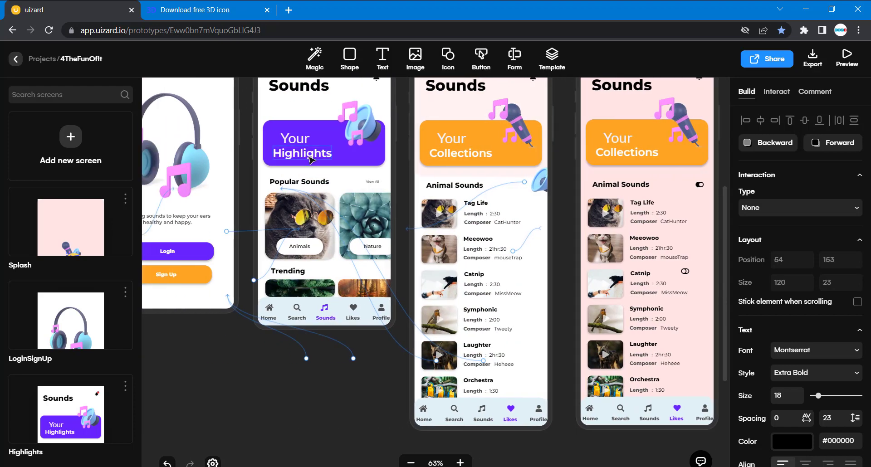
left_click_drag(288, 168, 234, 308)
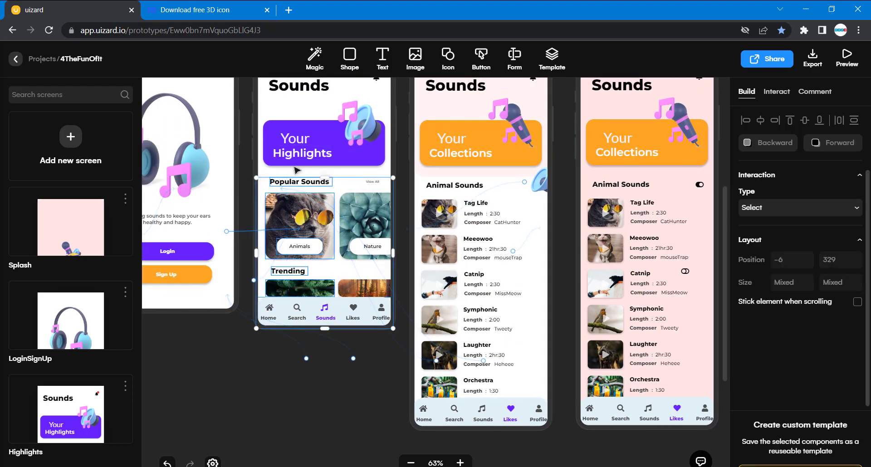
left_click(301, 146)
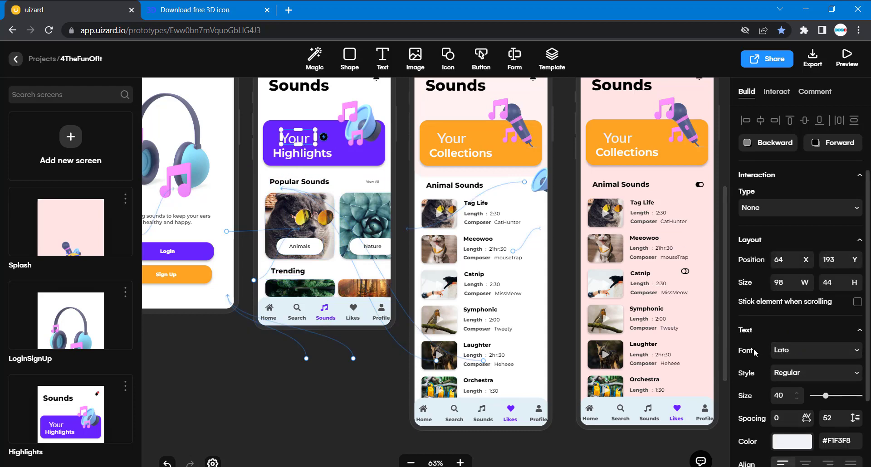
scroll(674, 148, "right", 6)
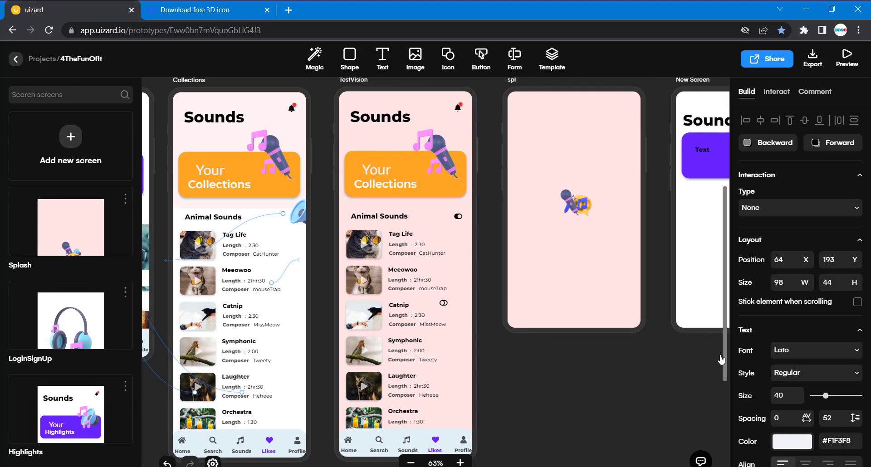
left_click(689, 154)
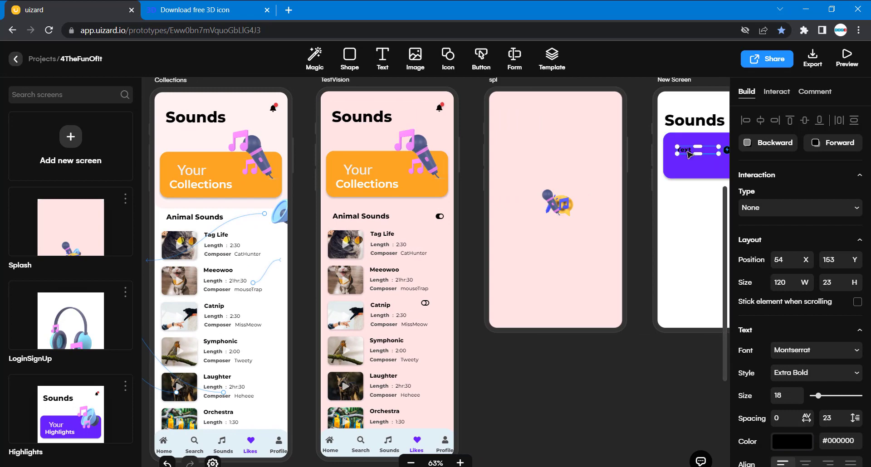
scroll(691, 353, "right", 2)
scroll(691, 353, "right", 4)
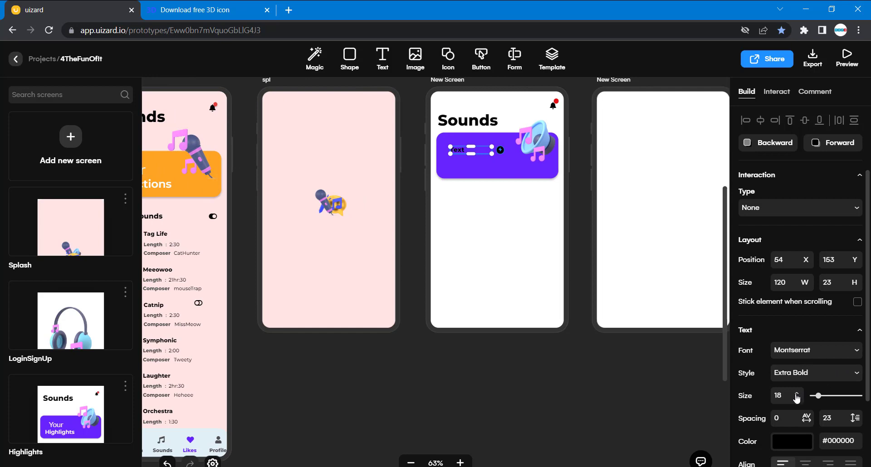
left_click(781, 395)
type("40")
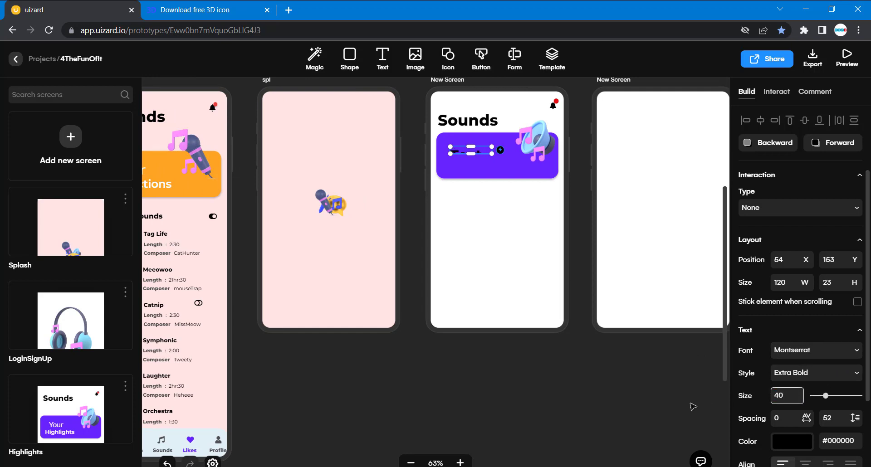
Enlarge the purple card's text box to about 141 by 54 and change its wording to "Your".
left_click(635, 405)
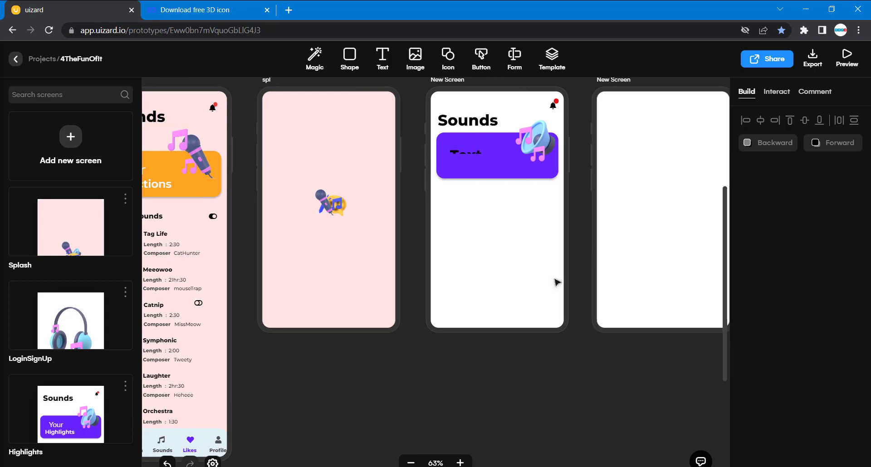
left_click_drag(486, 155, 495, 161)
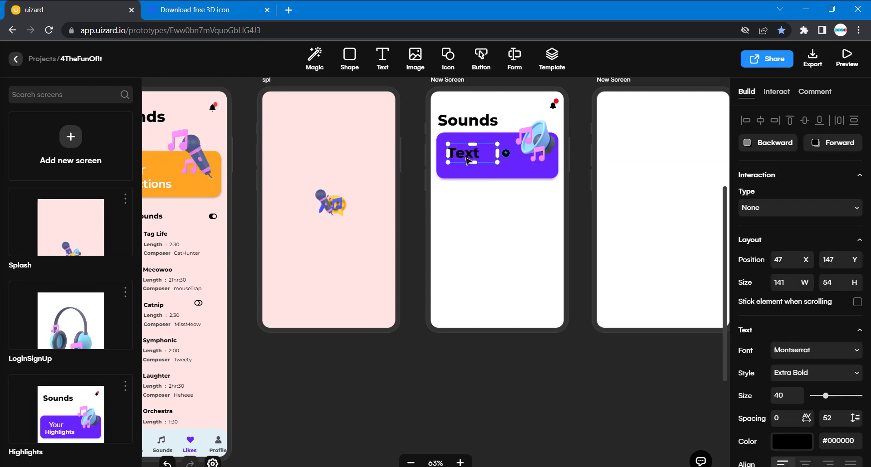
left_click(362, 328)
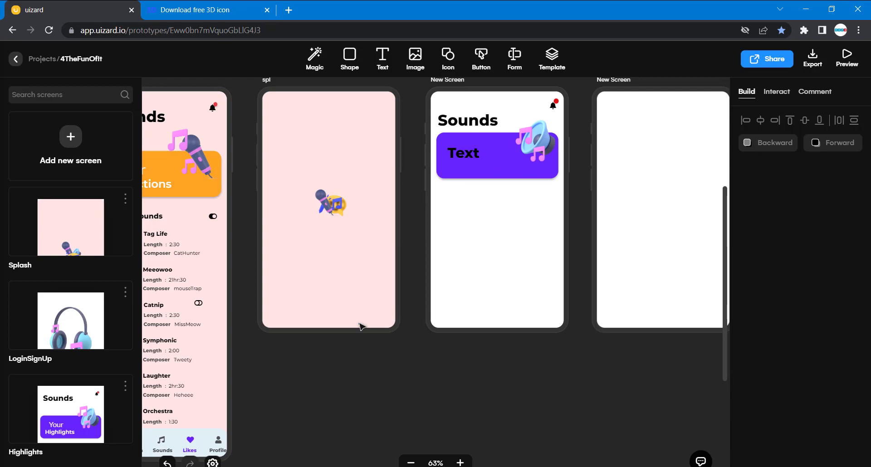
double_click(464, 162)
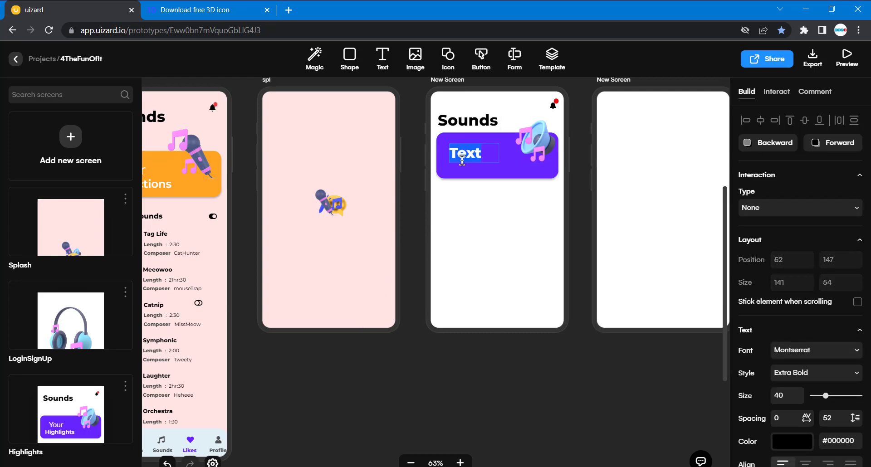
type("Your")
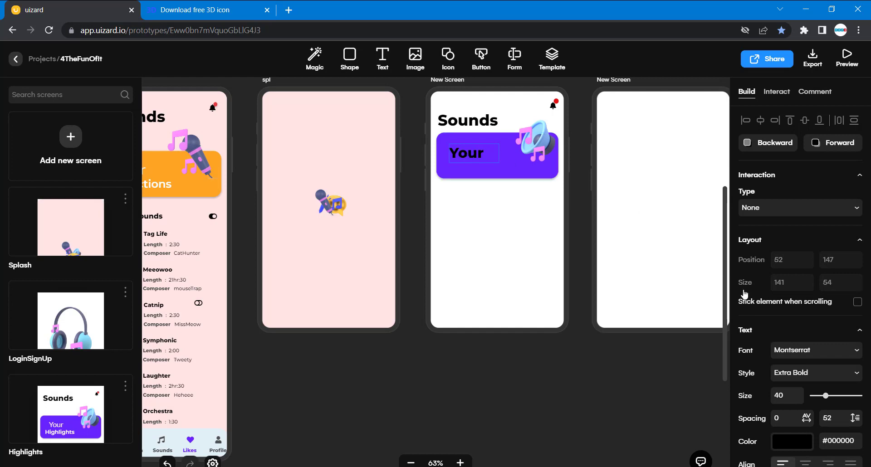
Set the color of the card's "Your" text to the light swatch #F1F3F8.
scroll(825, 324, "down", 3)
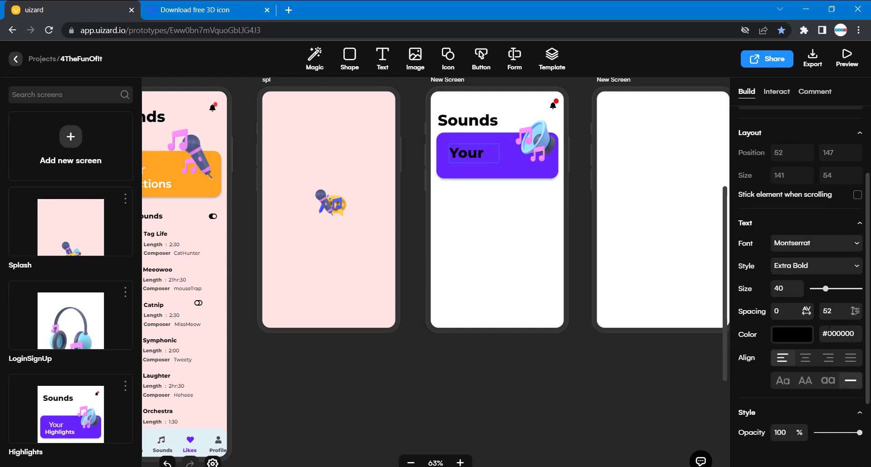
key("ctrl+a")
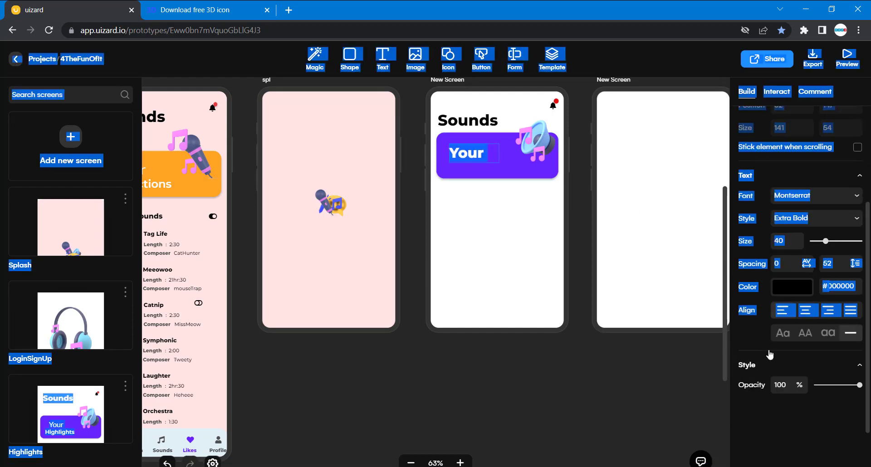
left_click(798, 291)
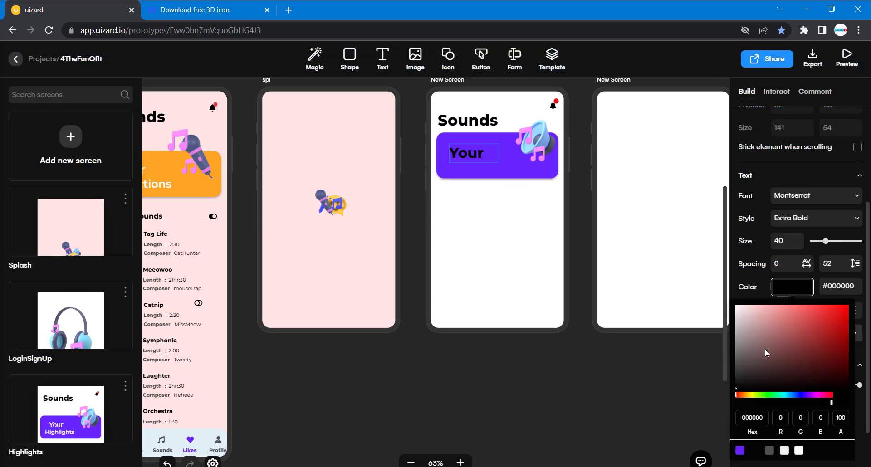
left_click(785, 451)
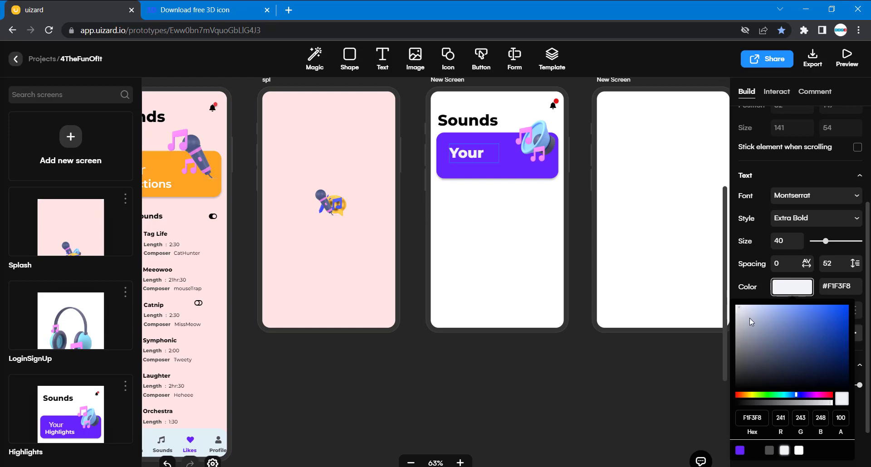
left_click(640, 368)
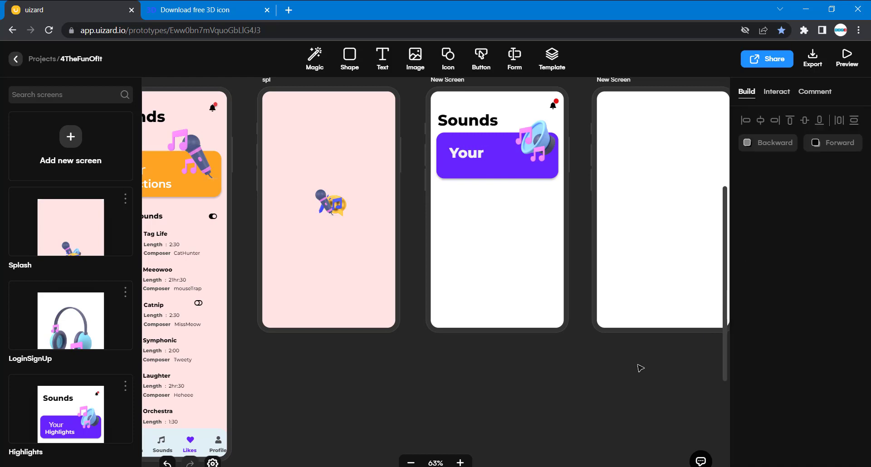
Duplicate the "Your" text and place the copy just beneath it on the purple card, at about X 64, Y 191.
scroll(641, 368, "left", 3)
left_click(570, 155)
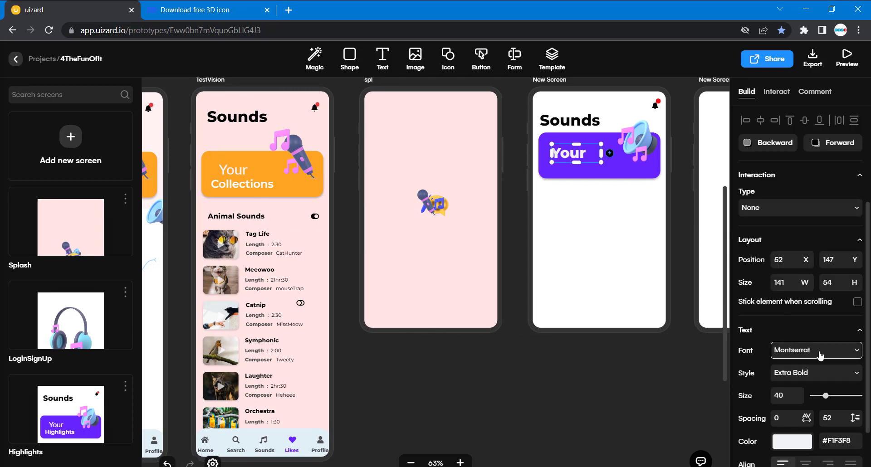
scroll(622, 373, "left", 1)
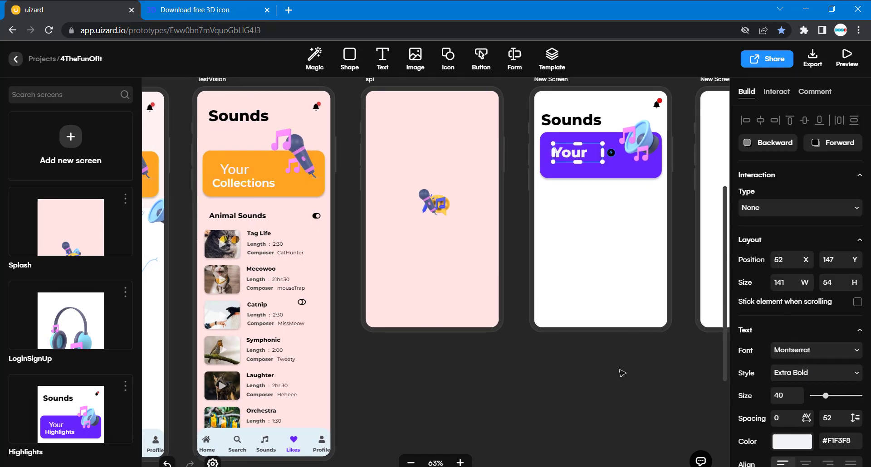
scroll(622, 373, "left", 5)
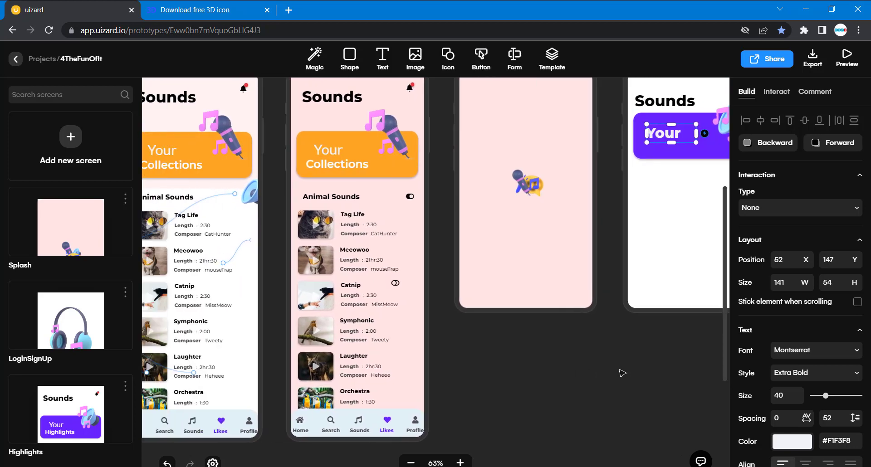
scroll(622, 374, "left", 5)
scroll(622, 374, "right", 8)
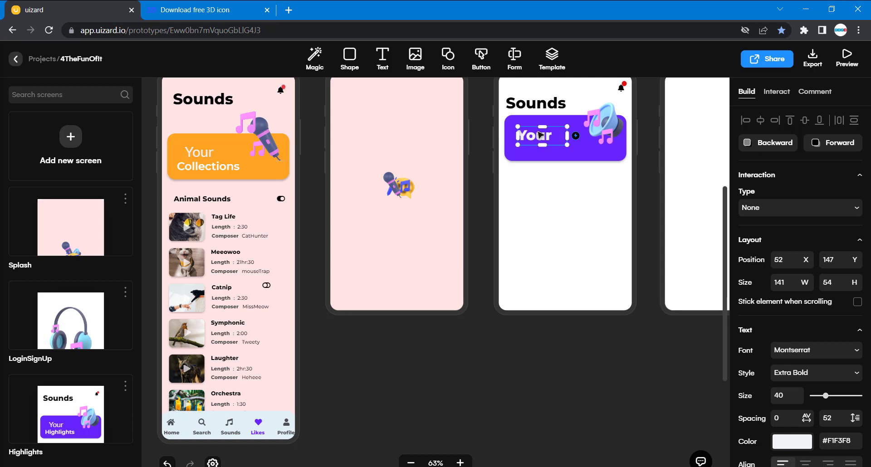
key("ctrl+d")
left_click_drag(543, 140, 542, 151)
Change the lower copy's wording to "Highlights" and set its font style to Regular.
double_click(540, 150)
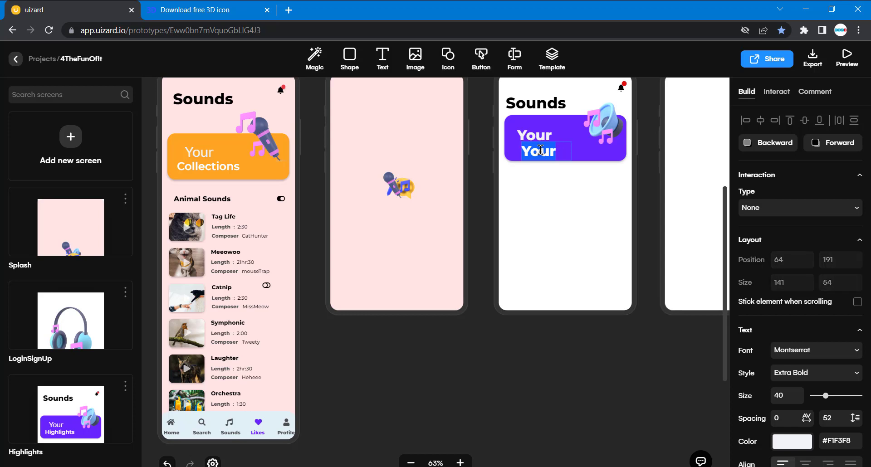
type("High")
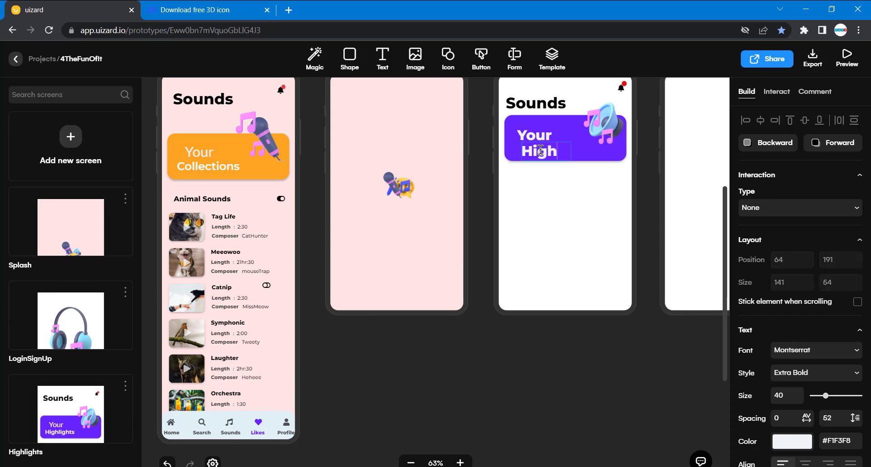
type("lights")
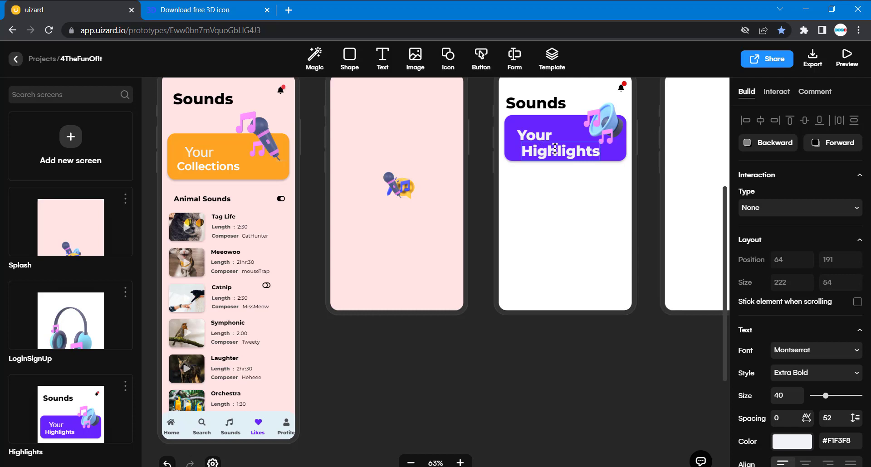
double_click(555, 149)
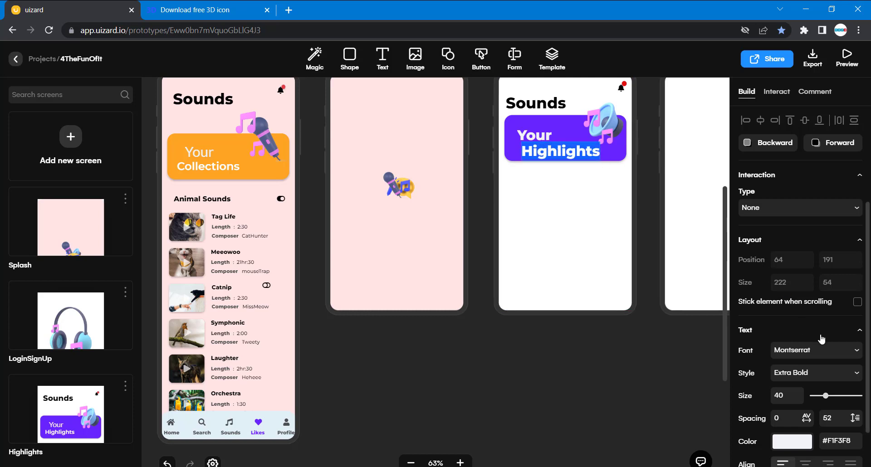
left_click(859, 374)
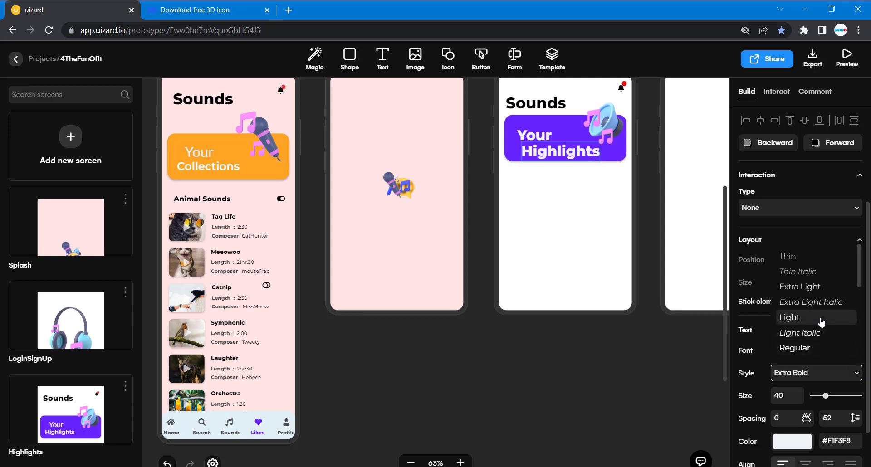
left_click(817, 349)
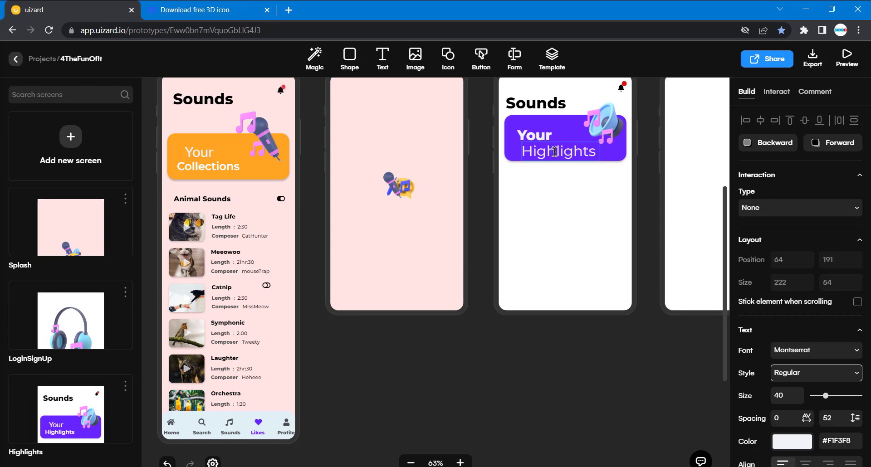
Retype the final letter of the lower card text and undo the last wording edit.
key("BackSpace")
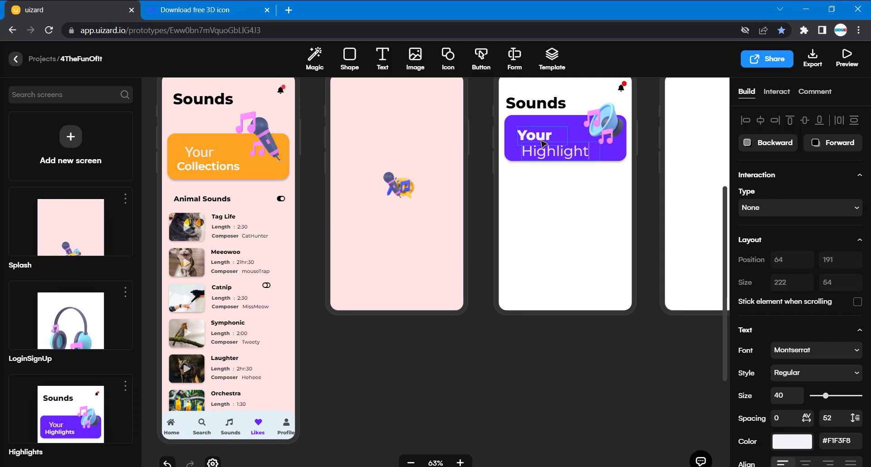
type("s")
key("ctrl+a")
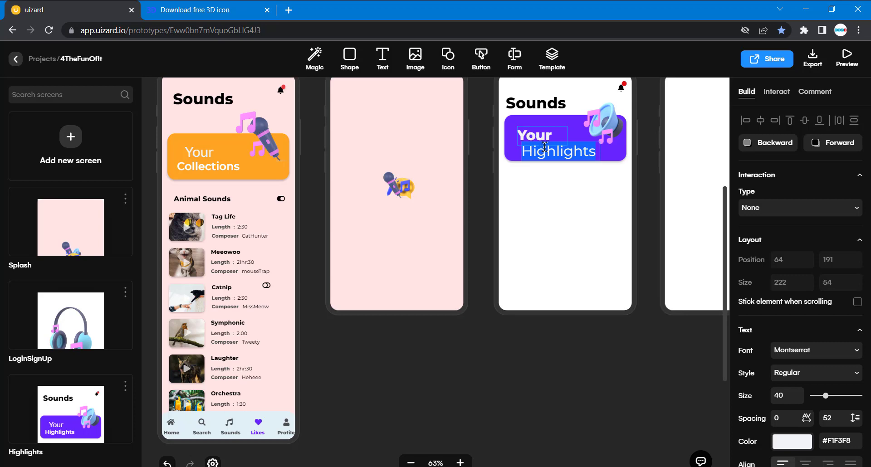
left_click(558, 199)
key("ctrl+z")
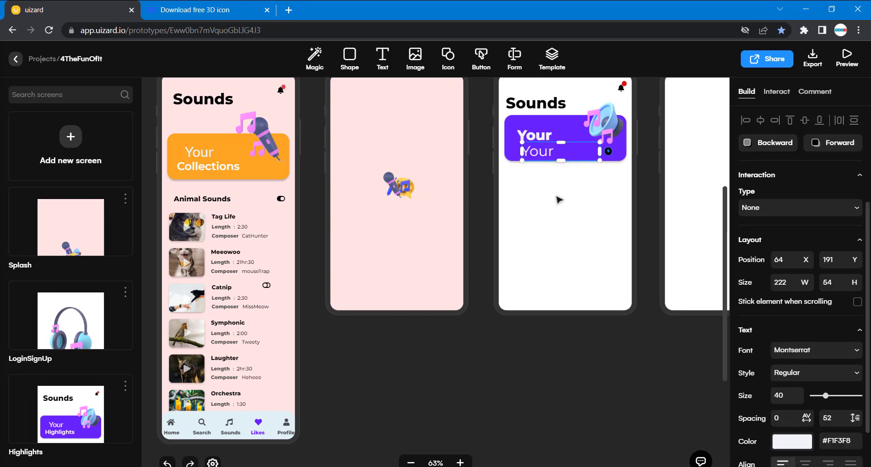
Replace the wording of the lower text on the purple card with "Highlights".
double_click(546, 151)
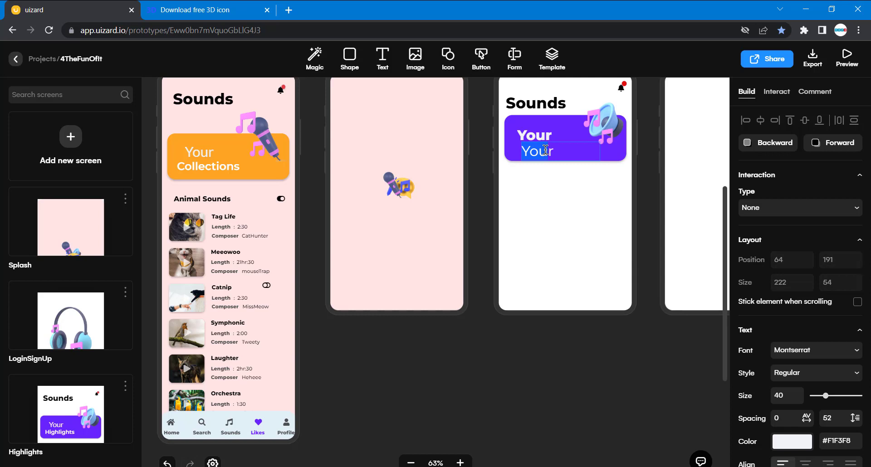
type("H")
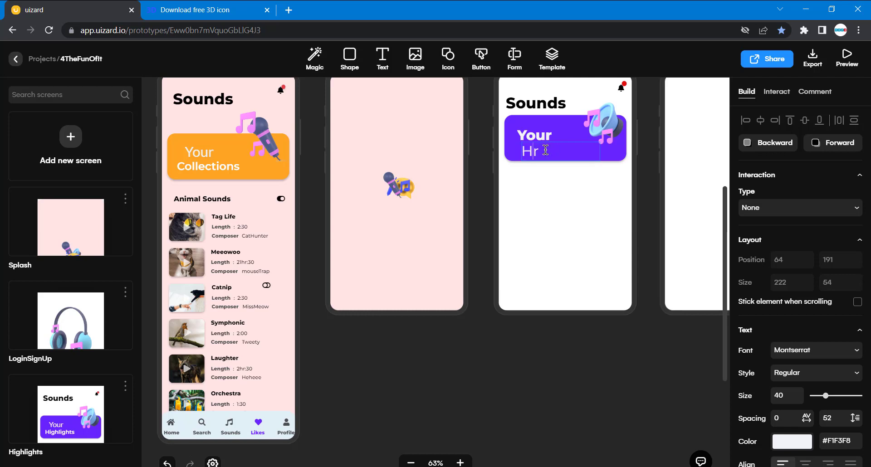
type("ighlights")
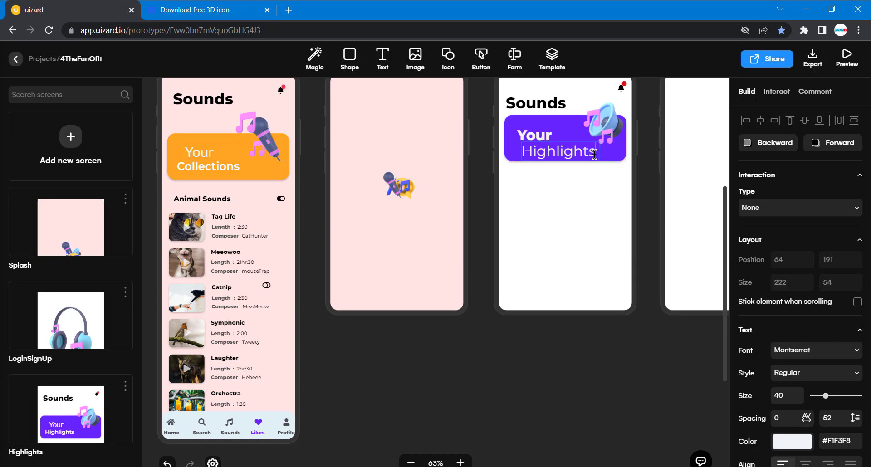
Set the font style of the upper "Your" text on the new card to Regular.
left_click(536, 141)
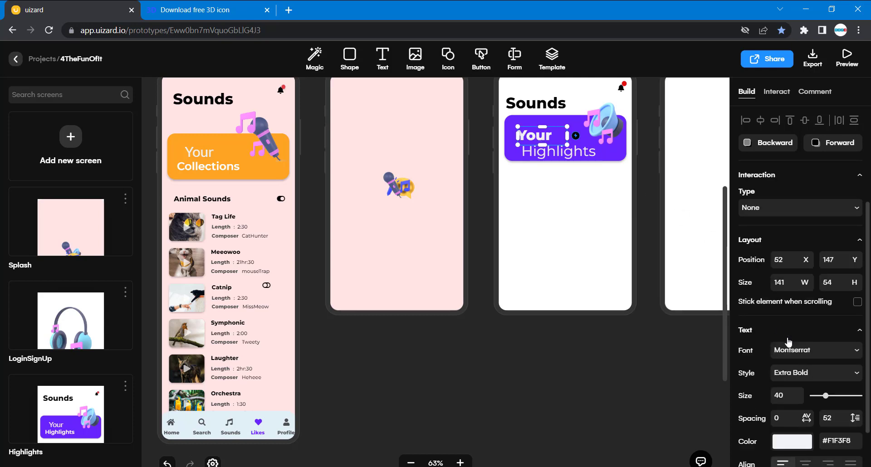
left_click(855, 373)
left_click(824, 349)
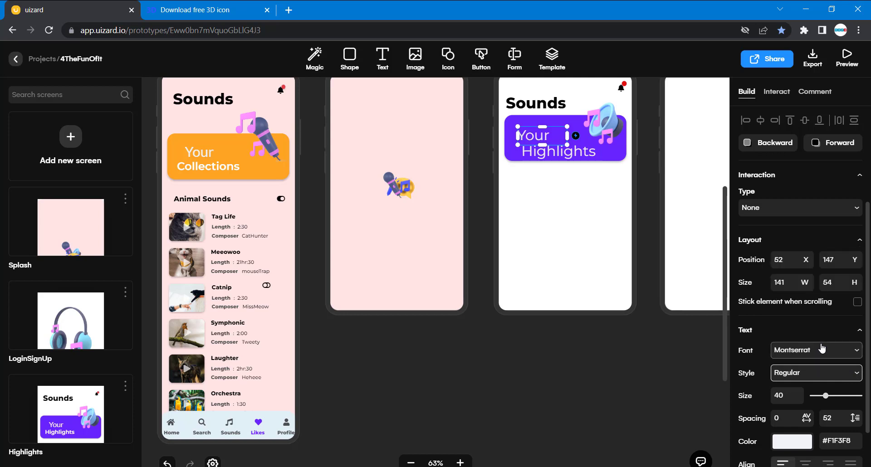
Set the font style of the "Highlights" text on the new card to Semi Bold.
double_click(573, 154)
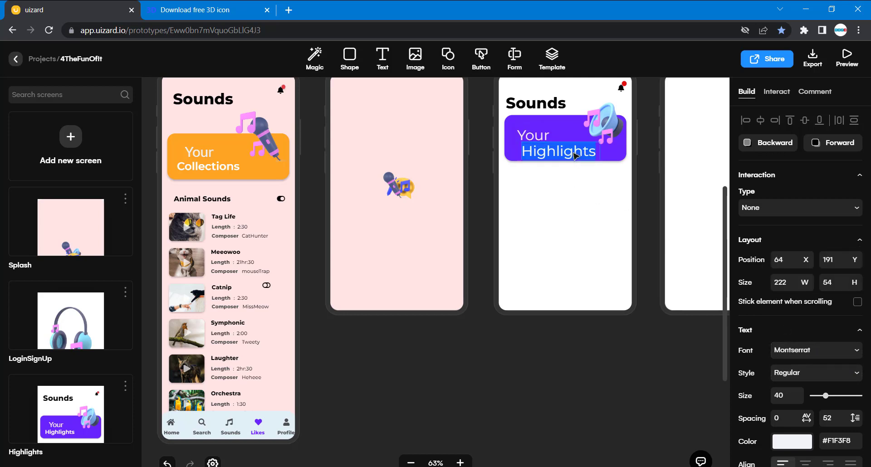
left_click(856, 374)
scroll(838, 348, "down", 2)
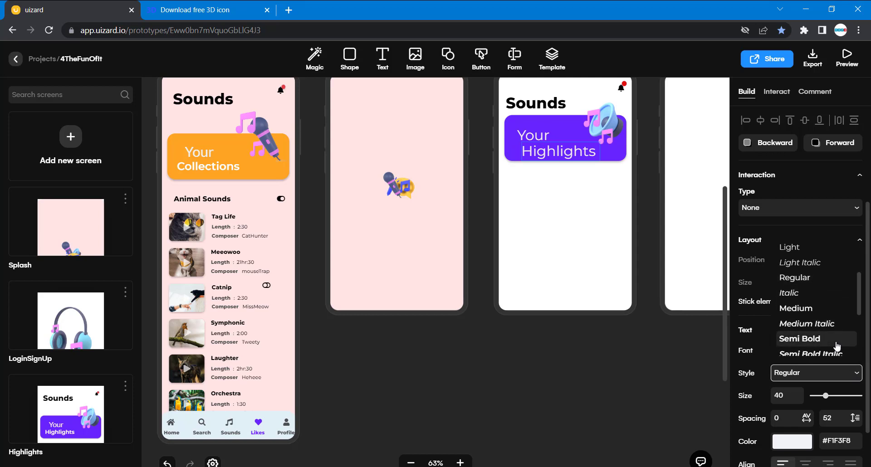
left_click(823, 340)
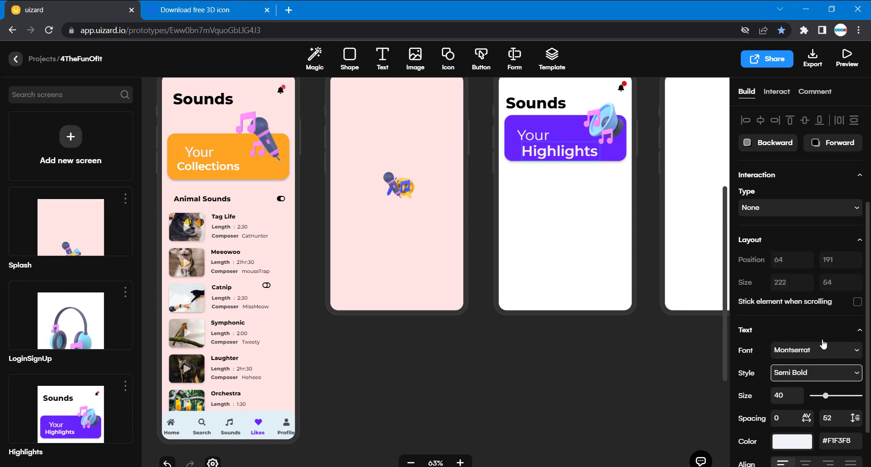
left_click(585, 368)
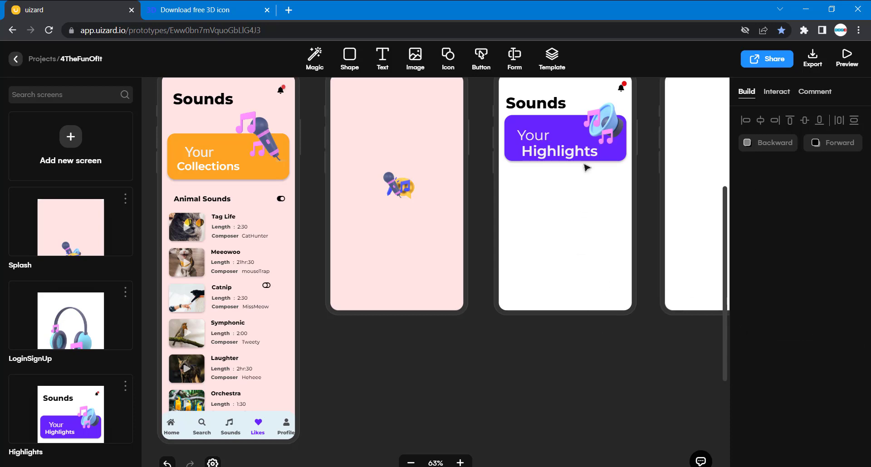
Move the new card's "Your" text to X 64, Y 147 and its "Highlights" text to X 45, Y 181.
scroll(573, 151, "left", 10)
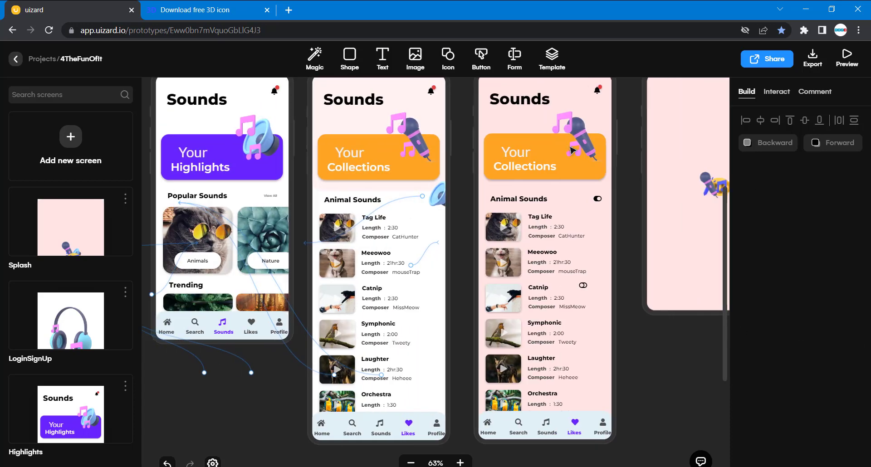
scroll(572, 150, "left", 2)
scroll(573, 150, "right", 6)
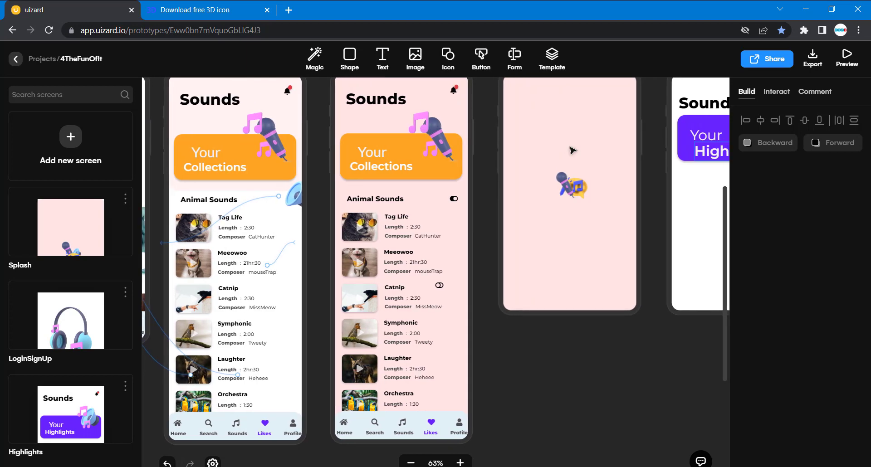
scroll(572, 151, "right", 4)
left_click(594, 144)
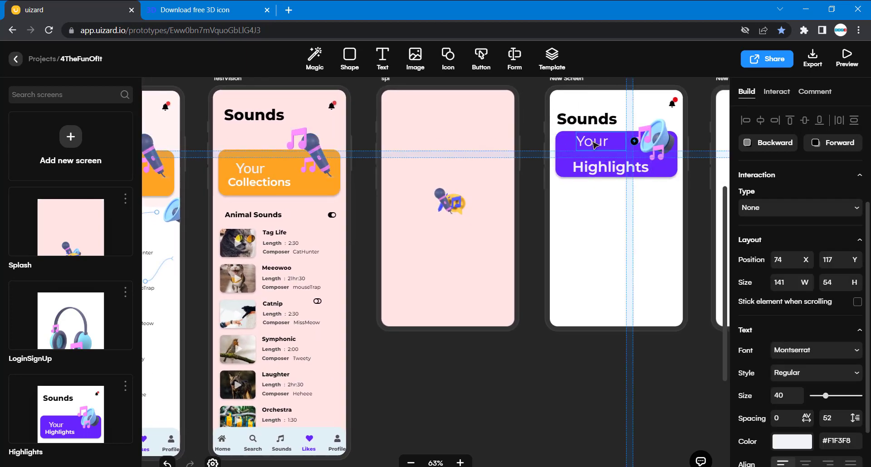
left_click_drag(593, 144, 602, 166)
left_click(605, 171)
left_click(574, 242)
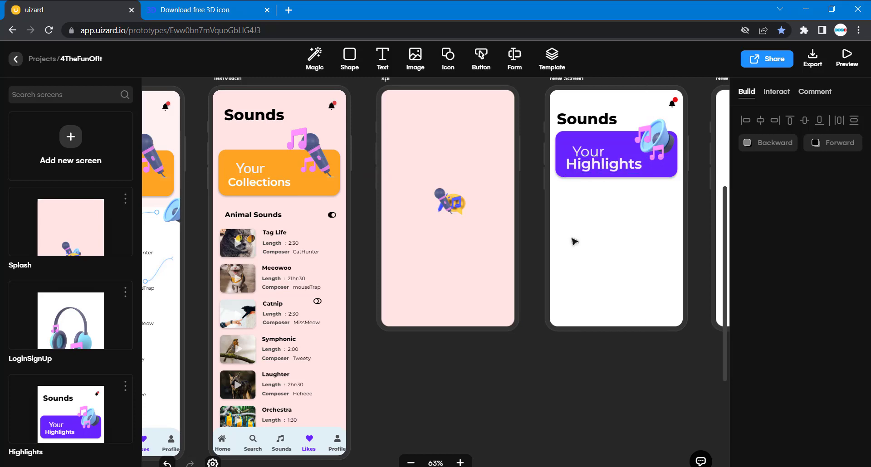
Compare the card text with the original screens and nudge the new card's "Your" text slightly upward.
scroll(575, 242, "left", 6)
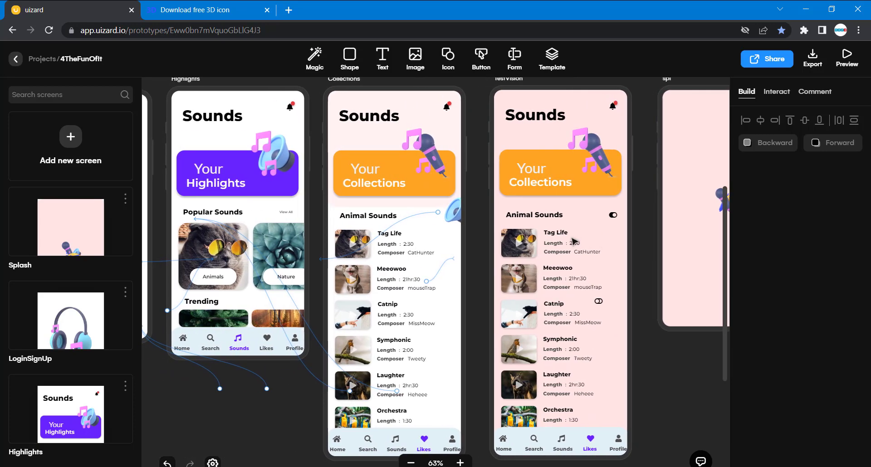
scroll(574, 241, "right", 5)
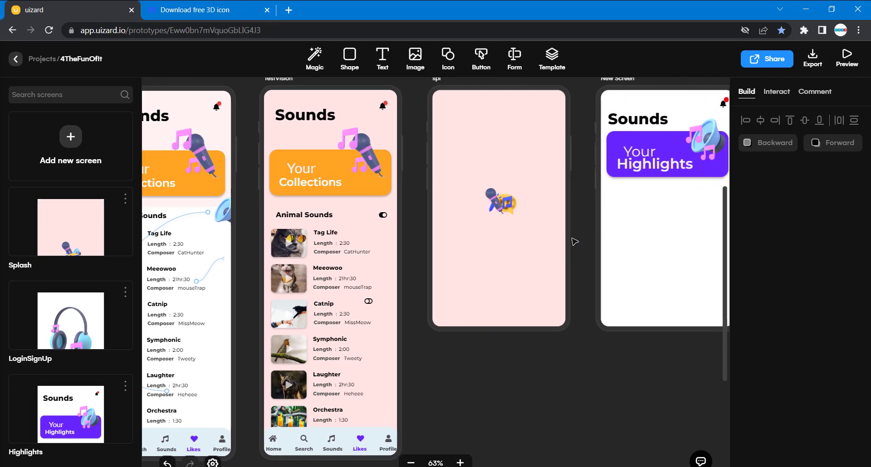
scroll(575, 242, "left", 6)
scroll(575, 242, "right", 6)
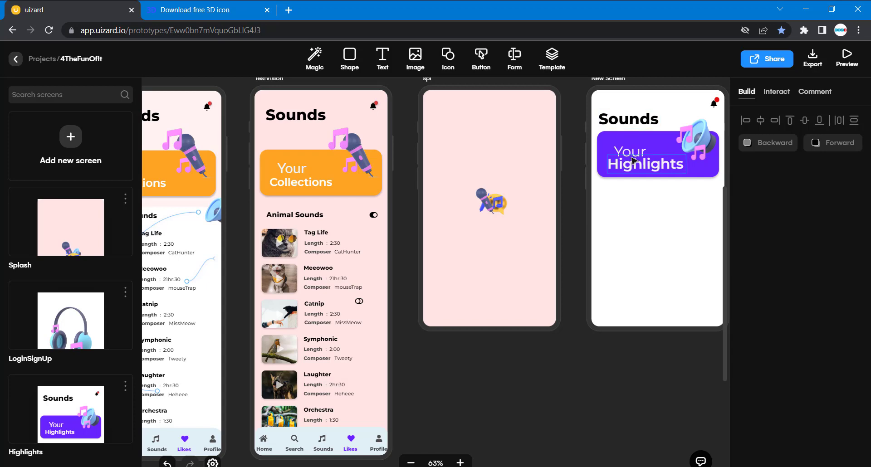
left_click(634, 157)
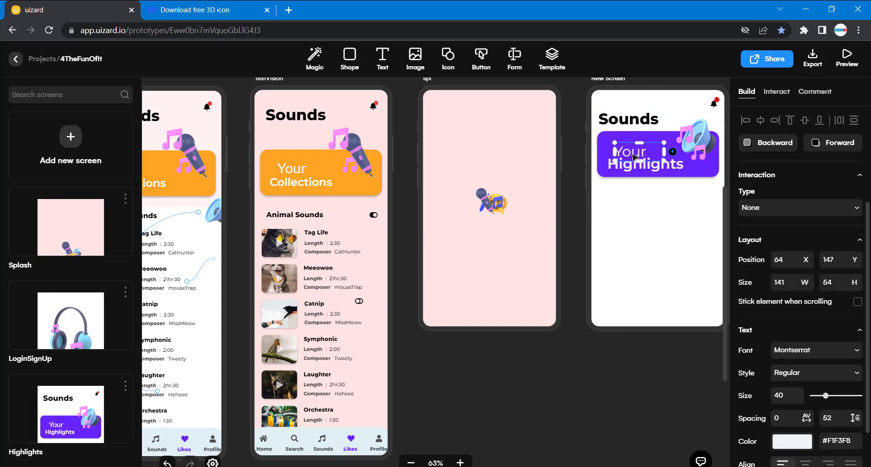
key("shift+Up")
left_click(641, 210)
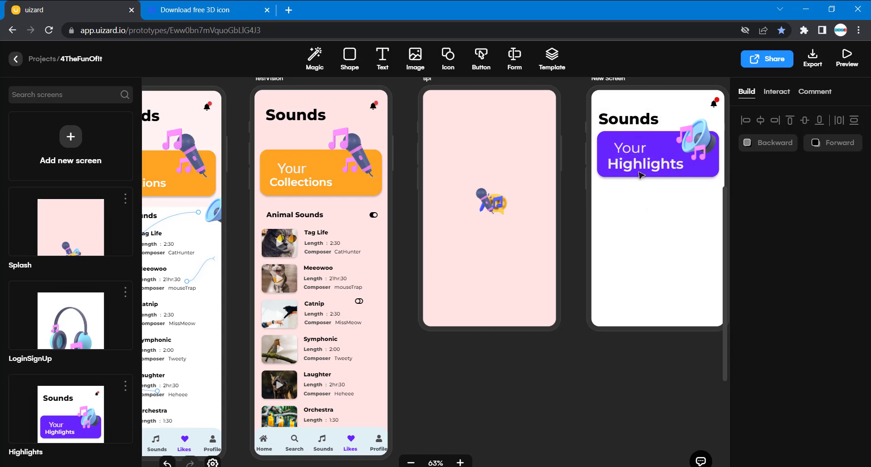
Set the new card's "Highlights" text size to 31 to match the same text on the original Highlights screen.
scroll(661, 238, "right", 5)
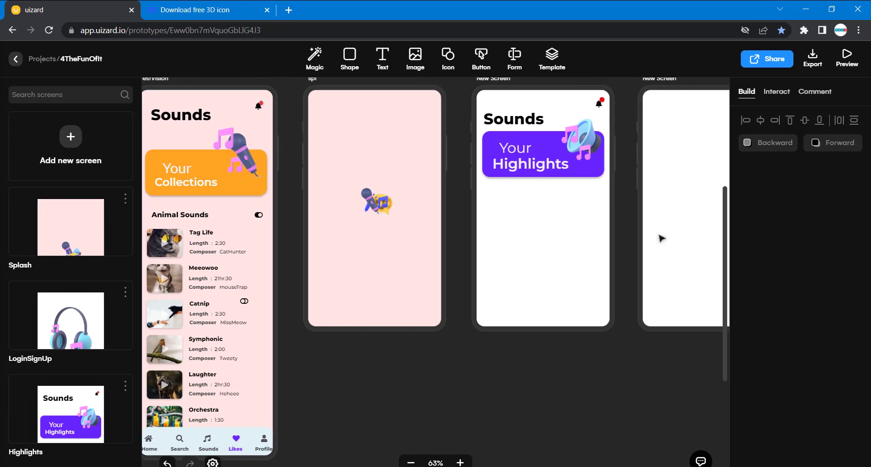
scroll(661, 238, "left", 20)
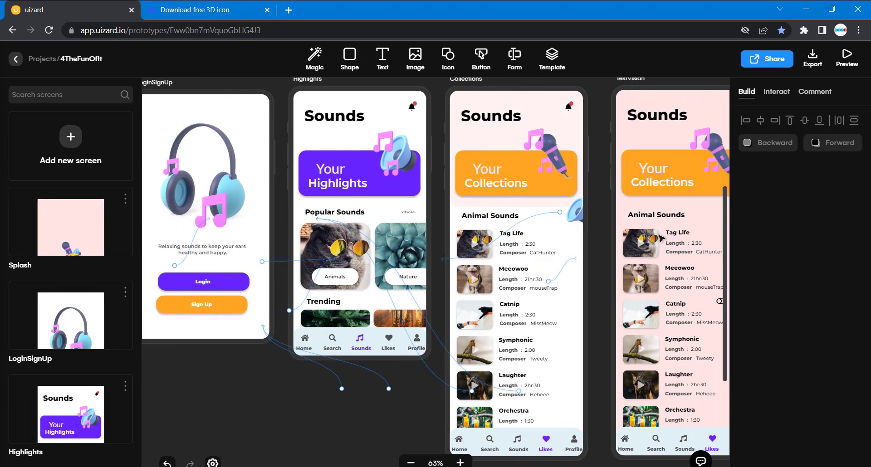
left_click(331, 185)
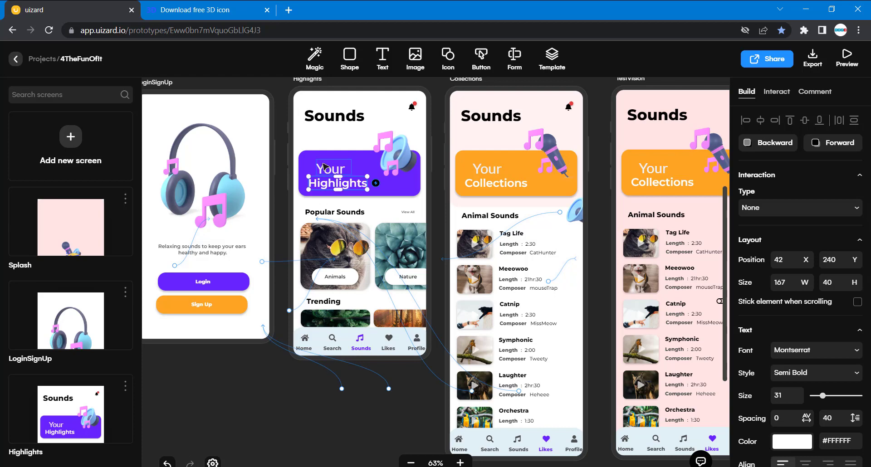
scroll(476, 182, "right", 20)
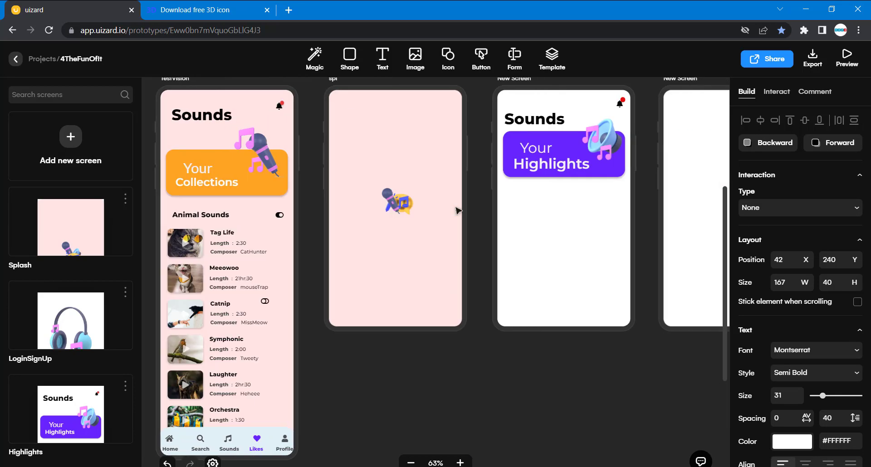
left_click(488, 171)
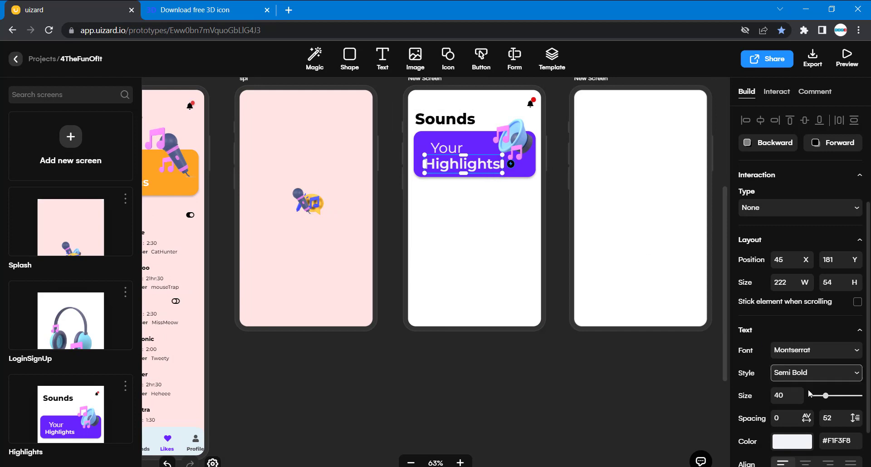
double_click(788, 399)
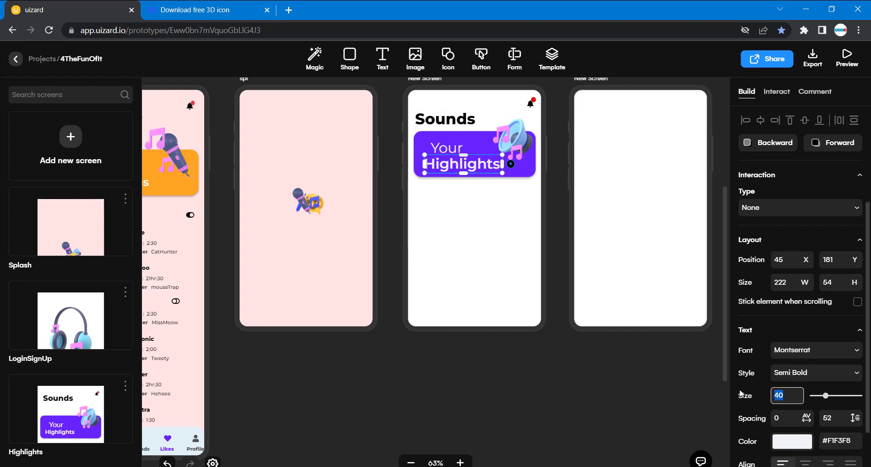
type("31")
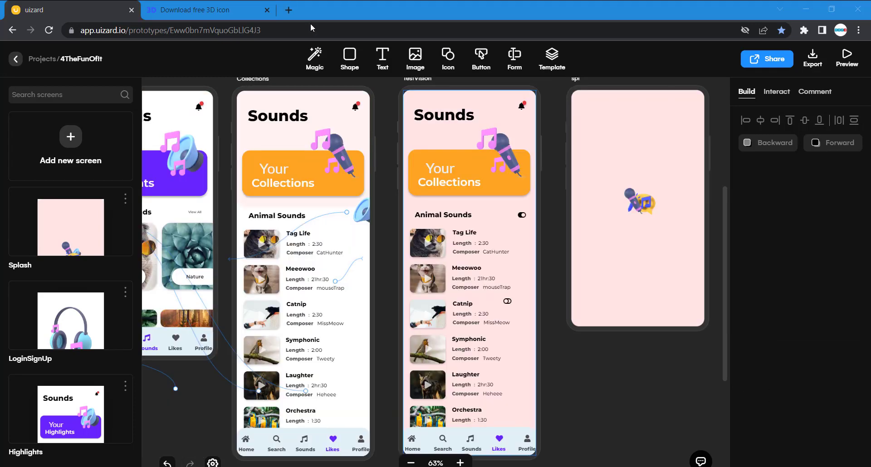
Insert the Uizard footer template with home, search, new, likes and profile icons over the TestVision screen.
scroll(666, 319, "right", 5)
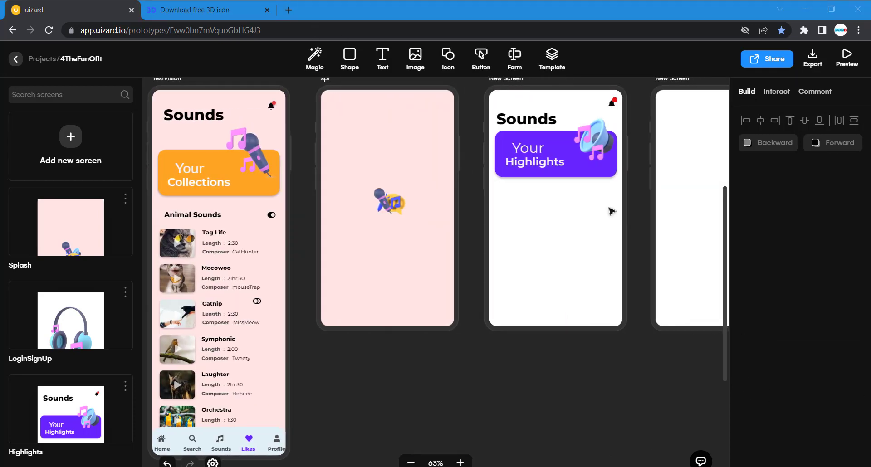
scroll(547, 263, "left", 12)
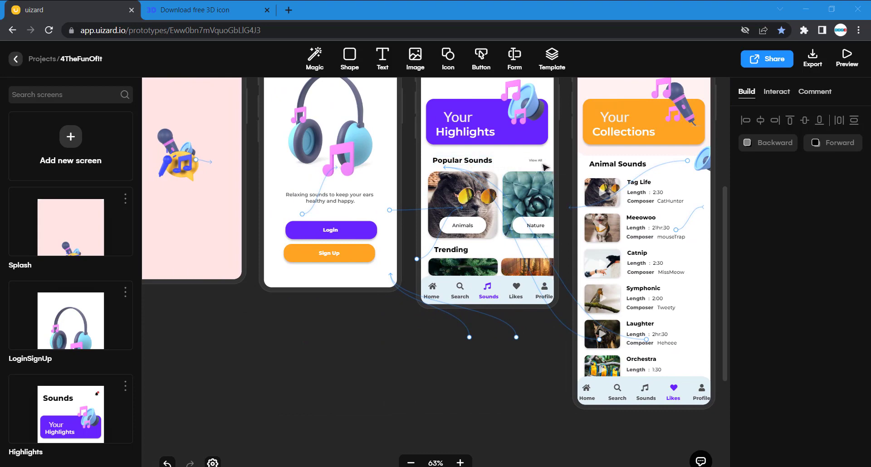
scroll(507, 241, "right", 4)
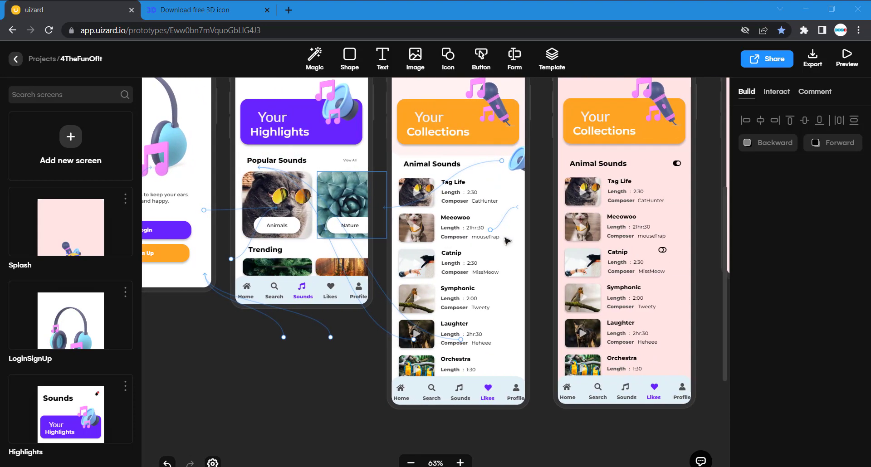
scroll(507, 241, "right", 1)
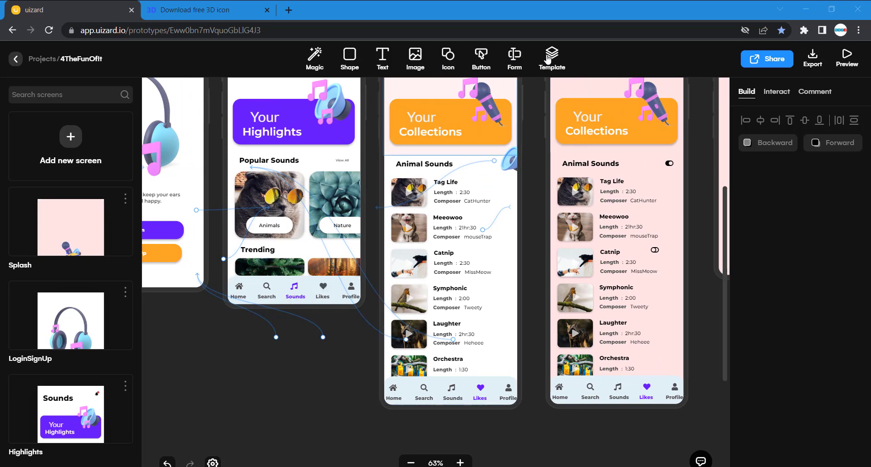
left_click(548, 57)
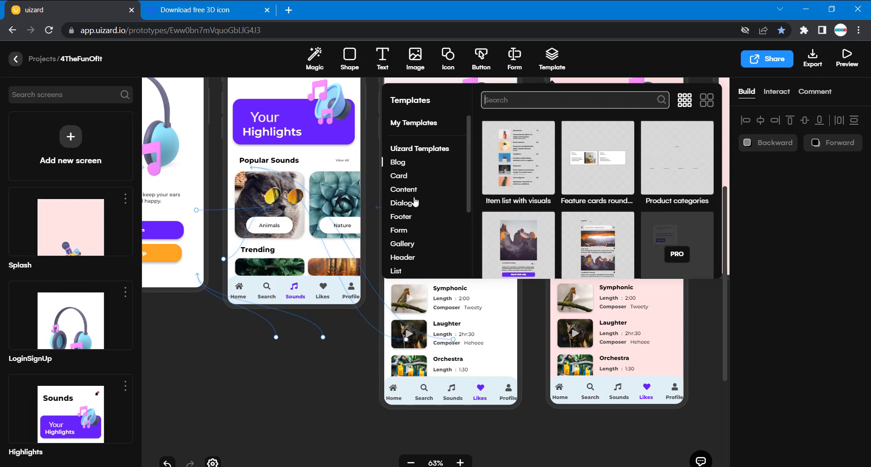
left_click(410, 219)
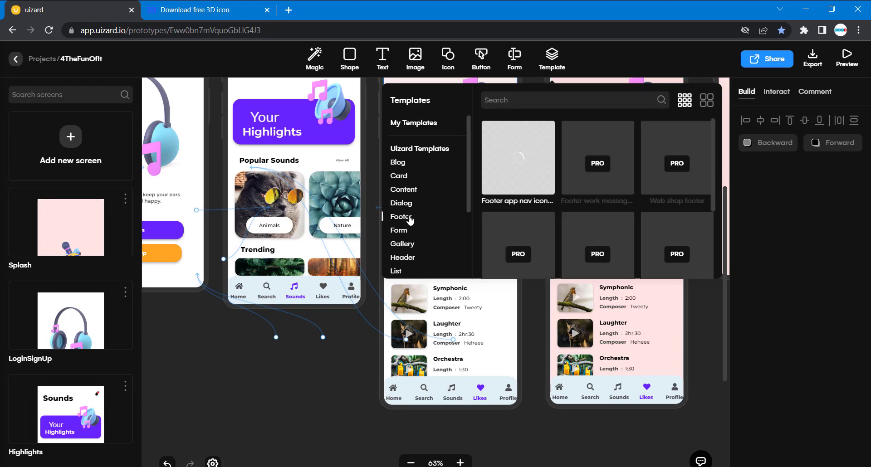
mouse_move(544, 161)
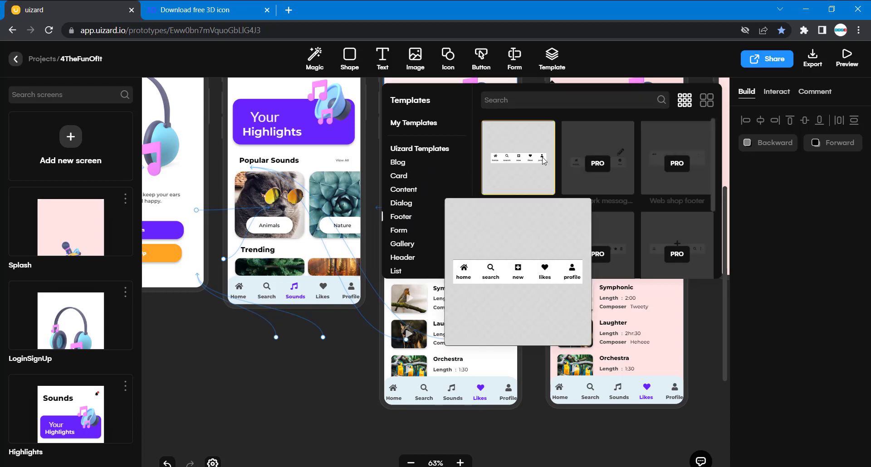
left_click_drag(544, 161, 685, 245)
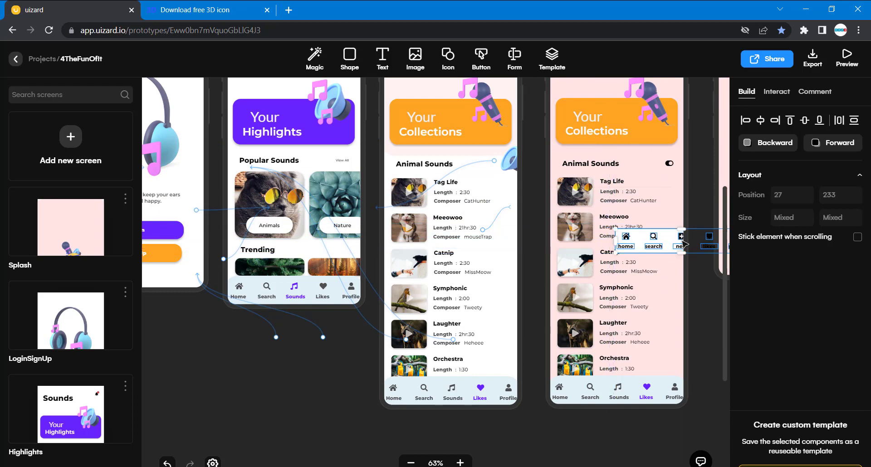
scroll(686, 245, "right", 5)
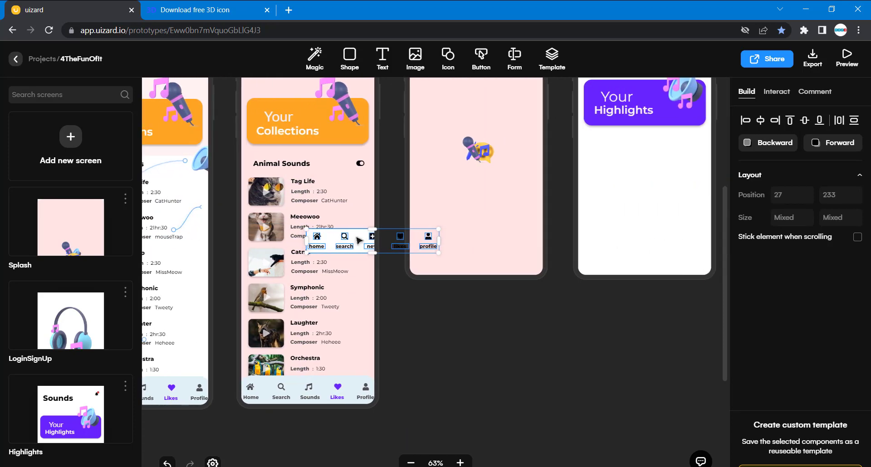
left_click_drag(357, 238, 602, 266)
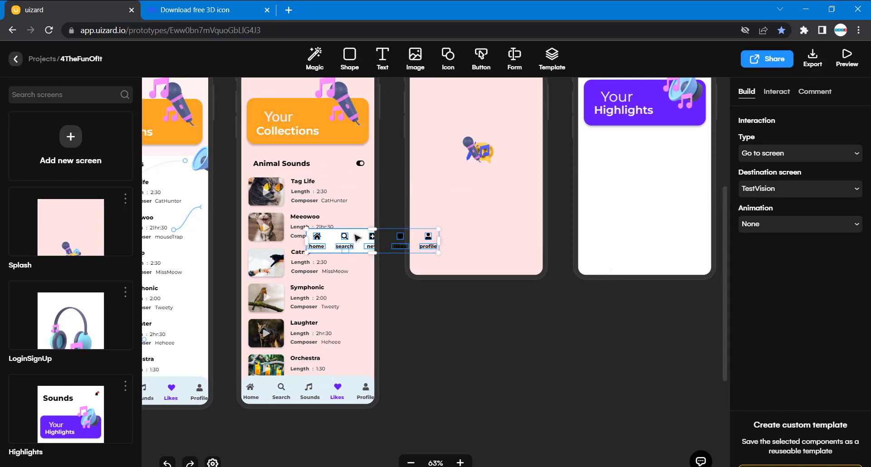
left_click_drag(383, 237, 585, 323)
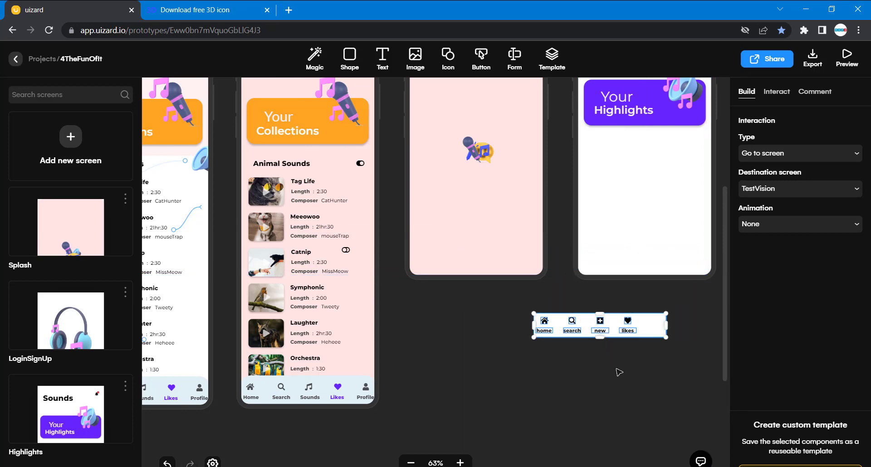
key("ctrl+z")
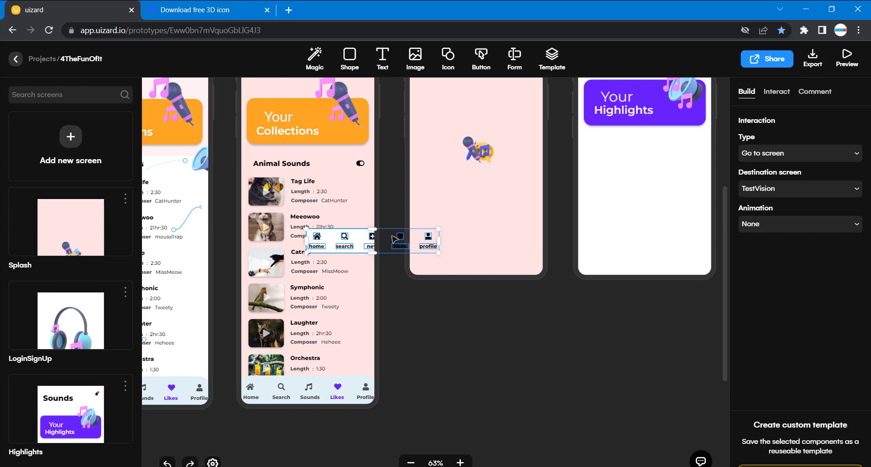
Move the whole footer bar off the TestVision screen onto the empty canvas just below the new screen.
left_click_drag(393, 241, 432, 253)
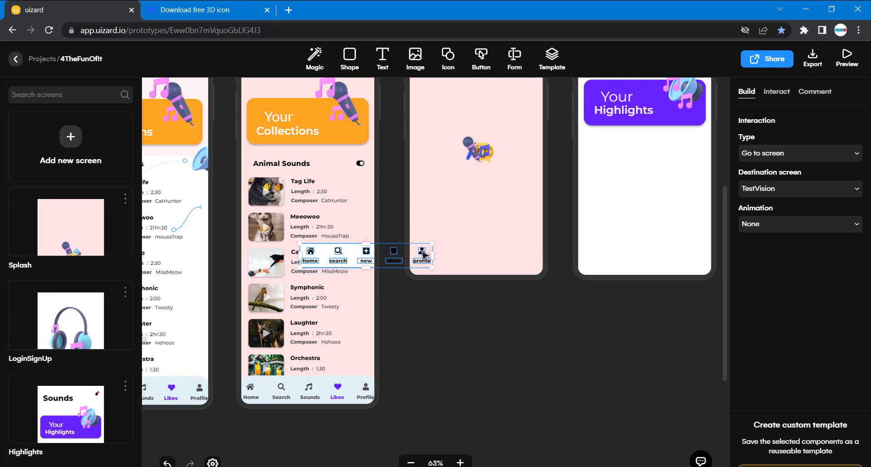
left_click_drag(424, 255, 512, 339)
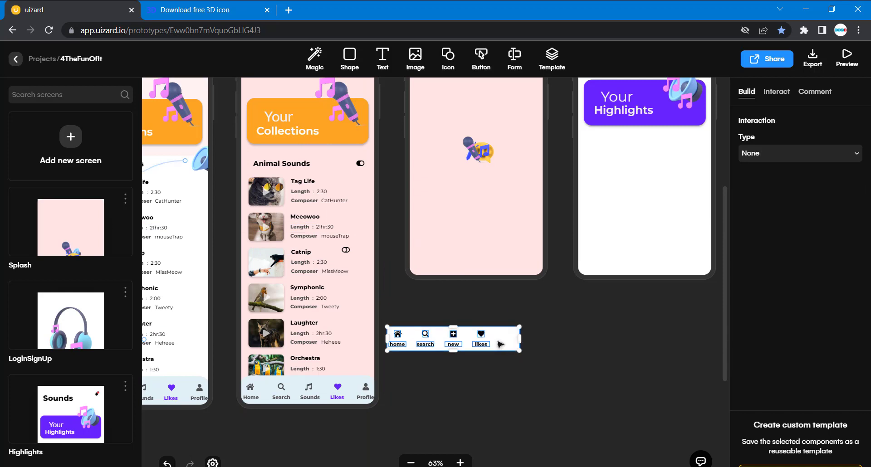
scroll(460, 439, "right", 1)
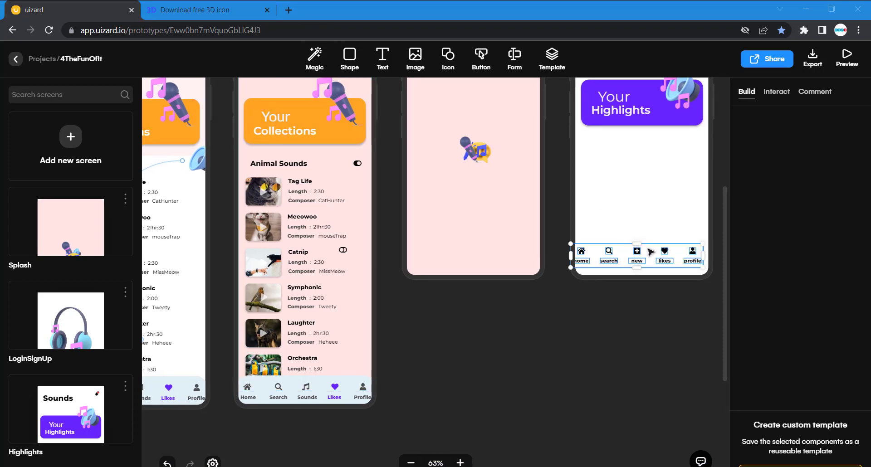
left_click_drag(651, 252, 634, 312)
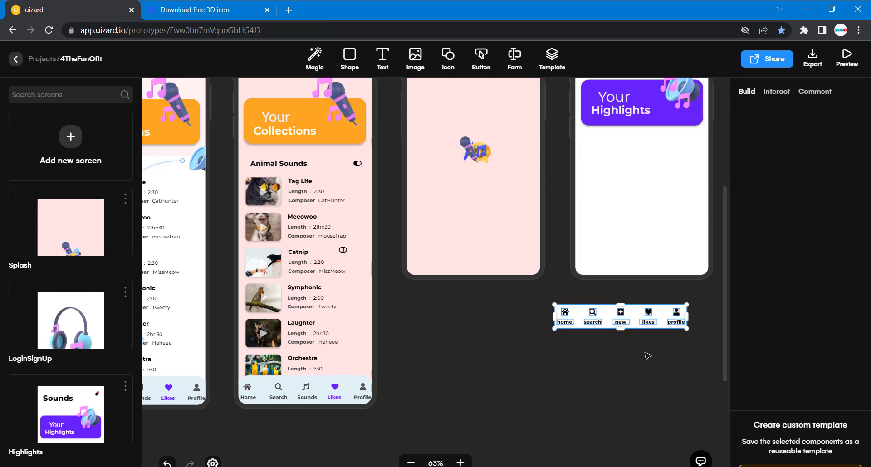
Copy the light blue fill colour #E2F0F5 from the footer bar of the pink Collections screen.
left_click(661, 309)
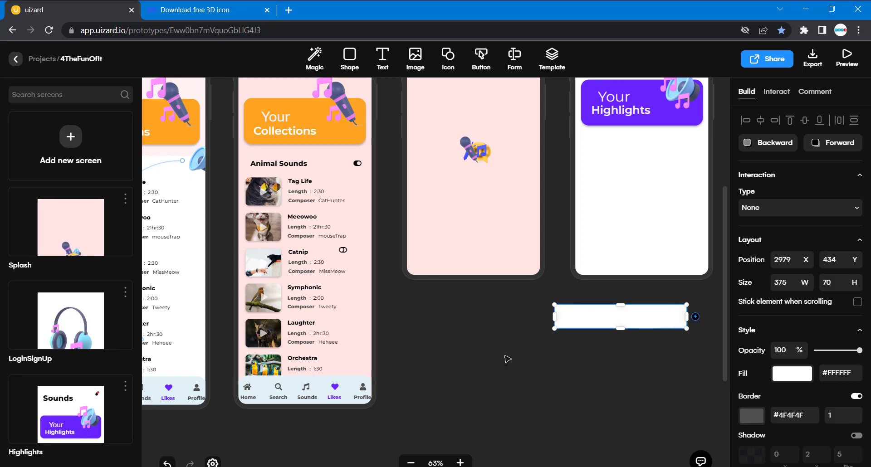
scroll(507, 359, "left", 3)
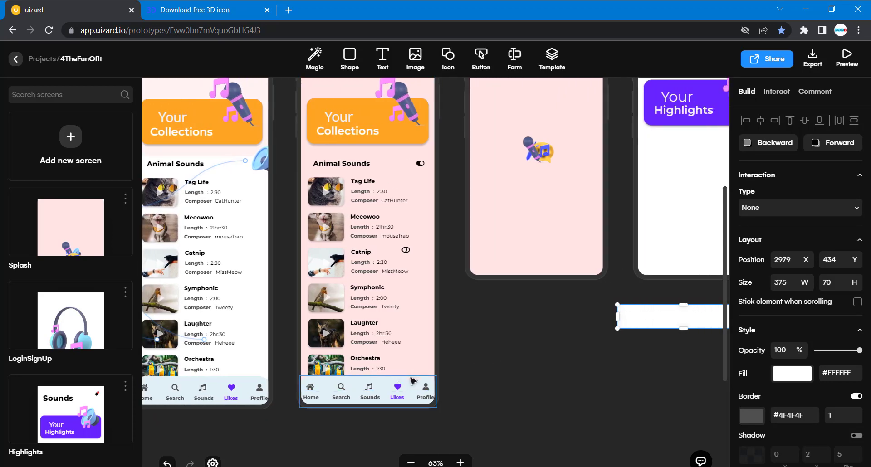
left_click(413, 381)
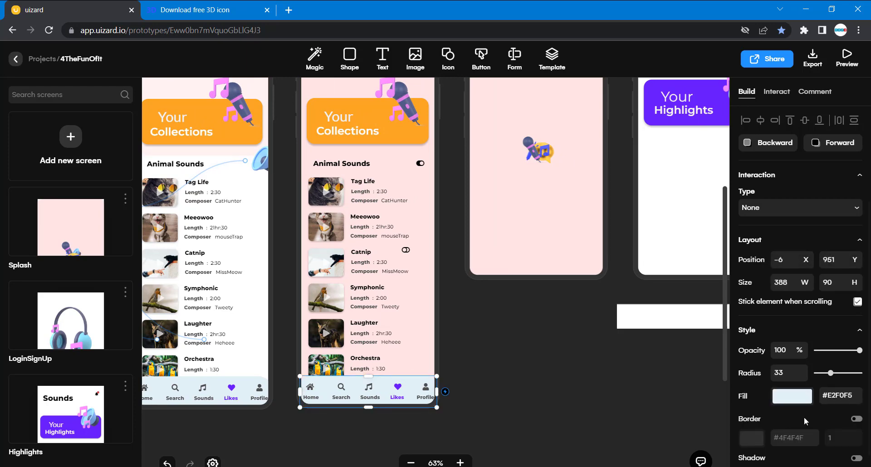
double_click(851, 397)
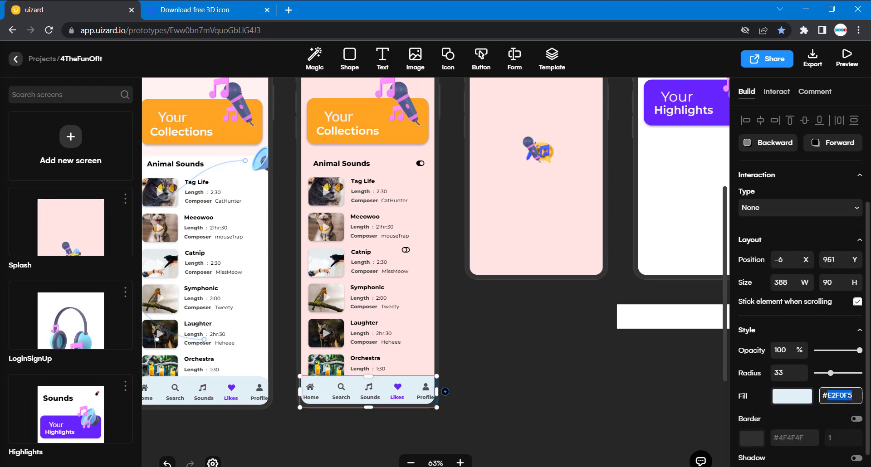
Pull the new footer's white background rectangle down below its icons and set its fill to #E2F0F5.
left_click_drag(615, 361, 662, 327)
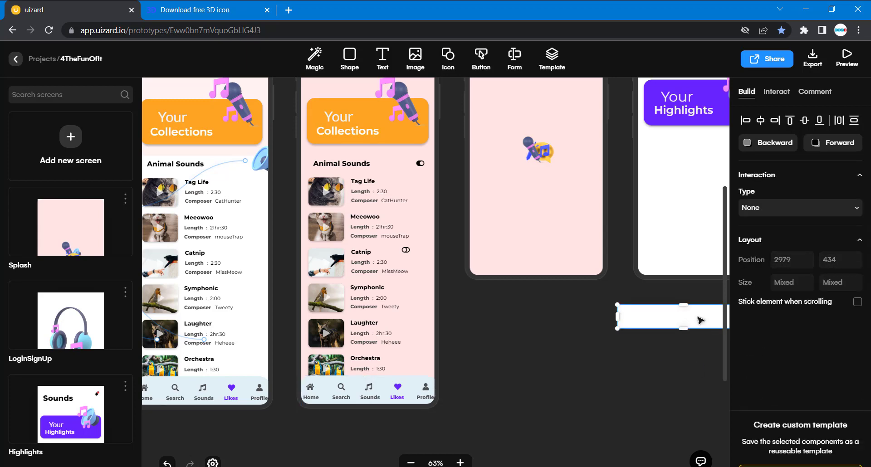
scroll(699, 321, "right", 3)
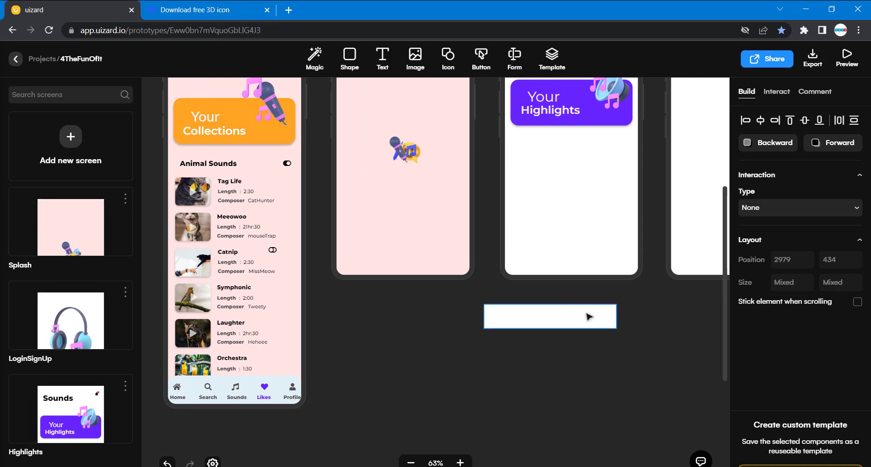
left_click(653, 342)
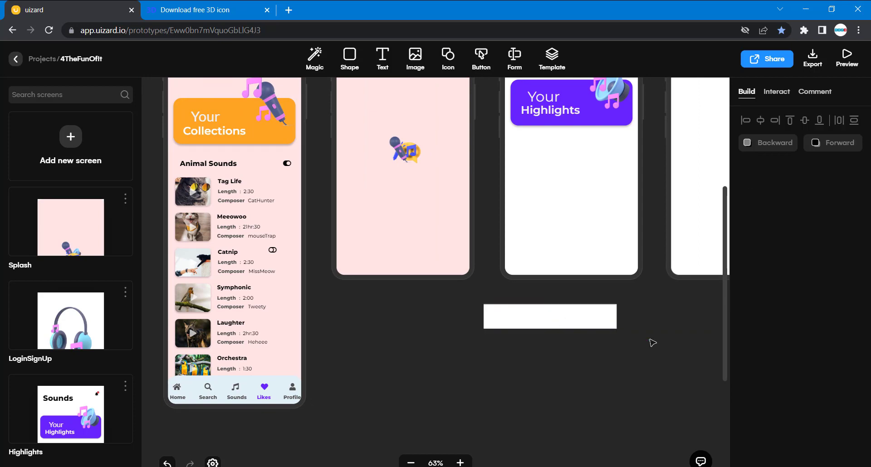
left_click(605, 317)
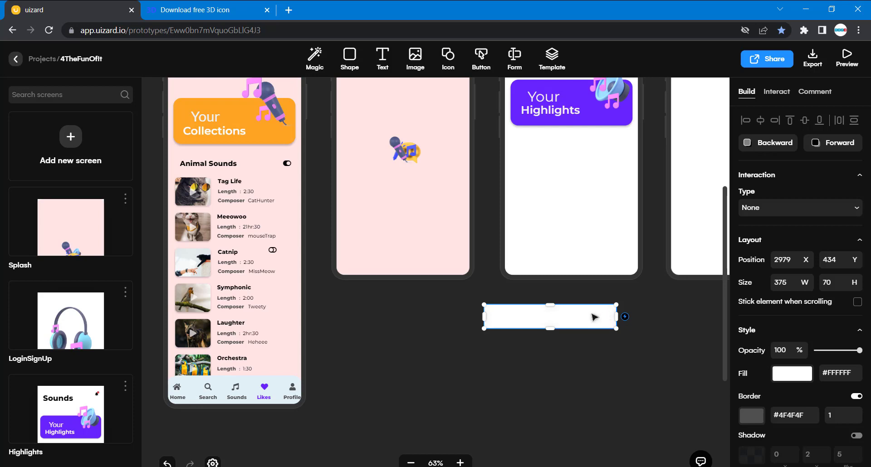
left_click_drag(595, 317, 597, 347)
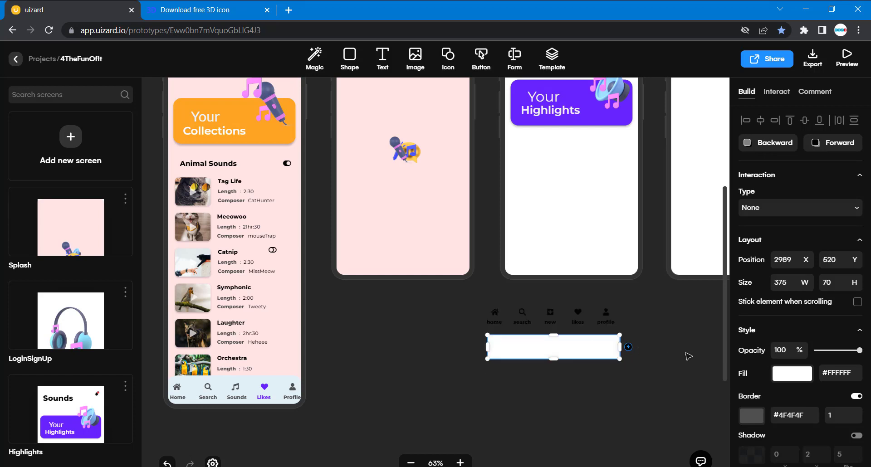
left_click_drag(860, 372, 837, 372)
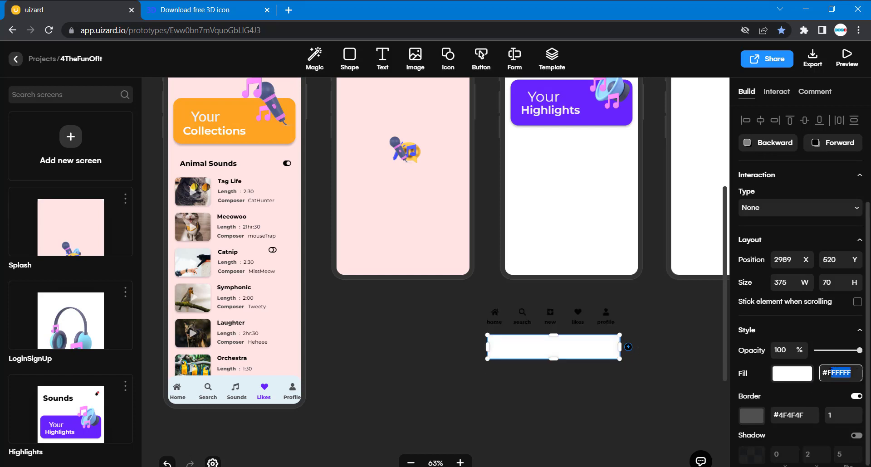
type("E2F0F6")
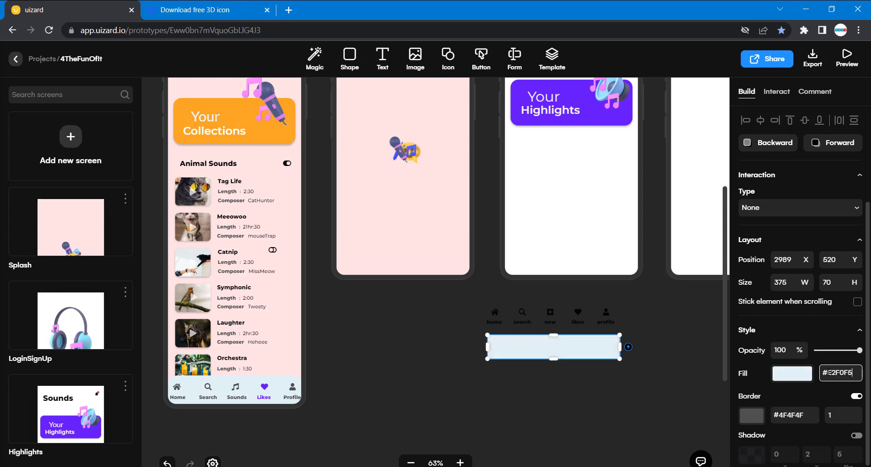
left_click(676, 389)
Move the light blue rectangle back over the footer icons and send it to the back of the stack.
left_click_drag(604, 353, 601, 323)
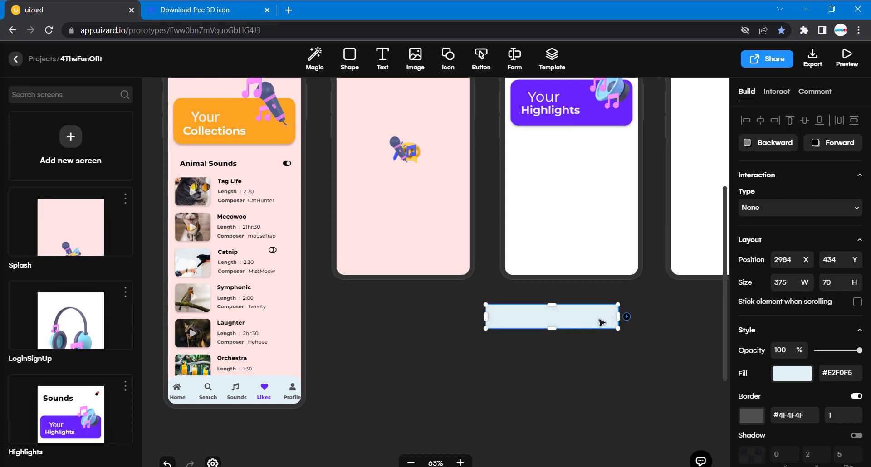
right_click(601, 322)
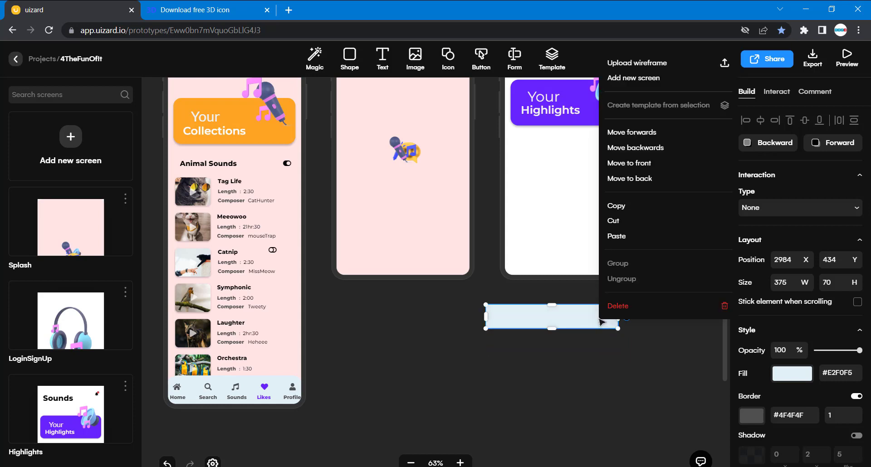
left_click(641, 179)
left_click(642, 338)
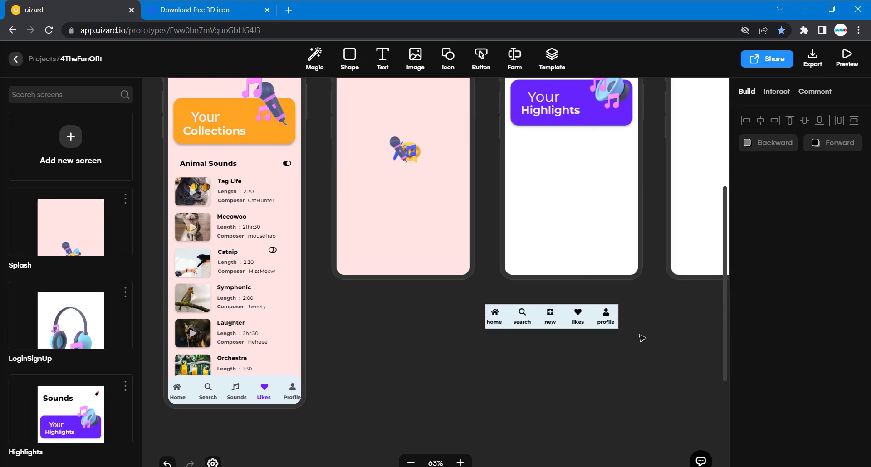
Select the whole footer bar with its icons and labels and place it along the bottom edge of the new Highlights screen.
left_click_drag(642, 338, 456, 296)
scroll(586, 316, "right", 3)
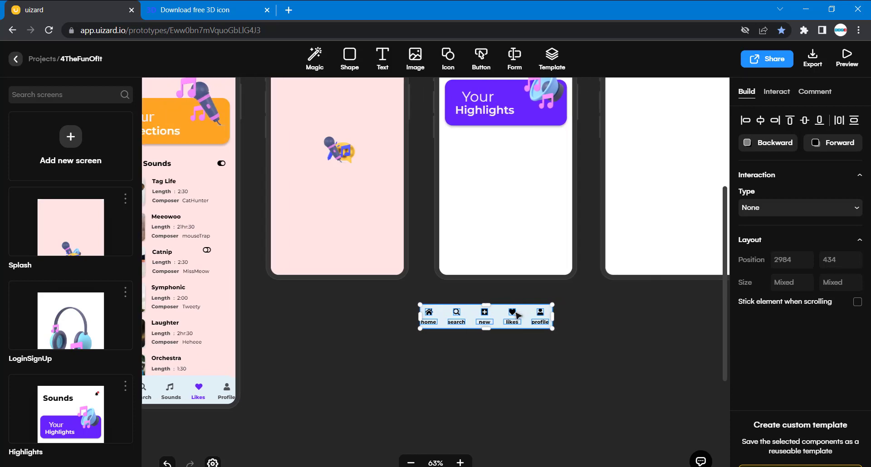
left_click_drag(524, 316, 546, 262)
left_click(554, 345)
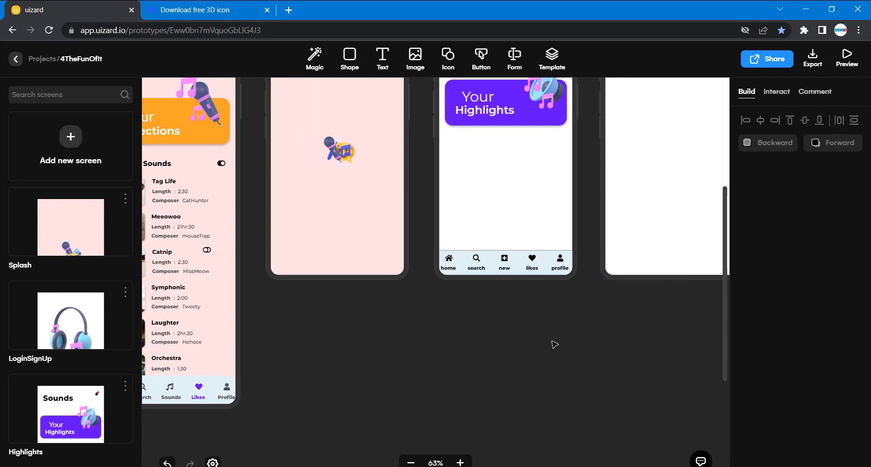
Compare the existing footers and rename the new footer's "new" label to "Sounds".
scroll(555, 345, "left", 8)
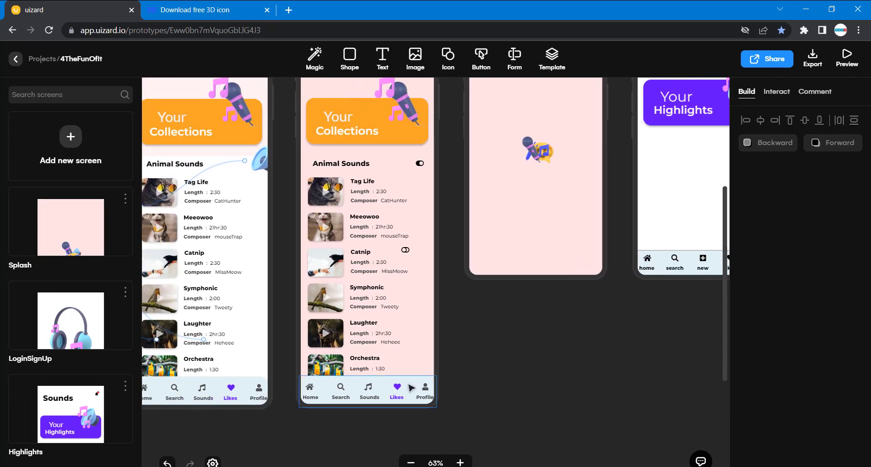
scroll(664, 327, "left", 6)
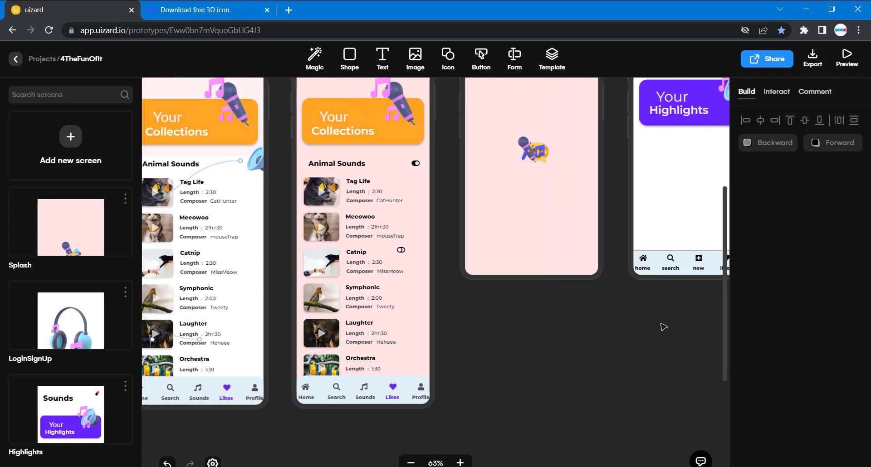
scroll(663, 327, "left", 1)
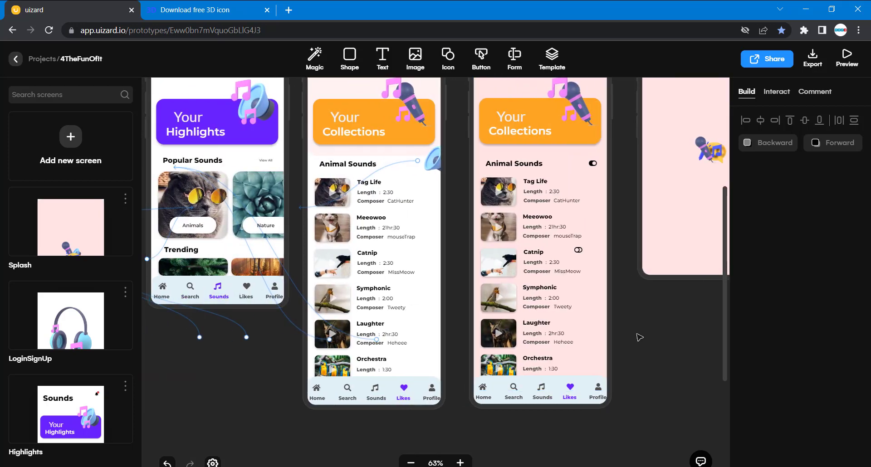
scroll(638, 336, "right", 12)
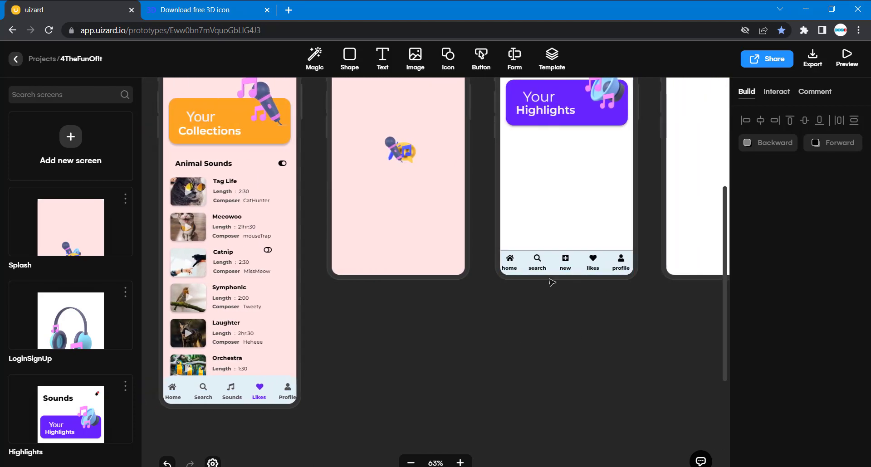
scroll(531, 311, "left", 6)
scroll(531, 312, "left", 14)
scroll(531, 312, "right", 20)
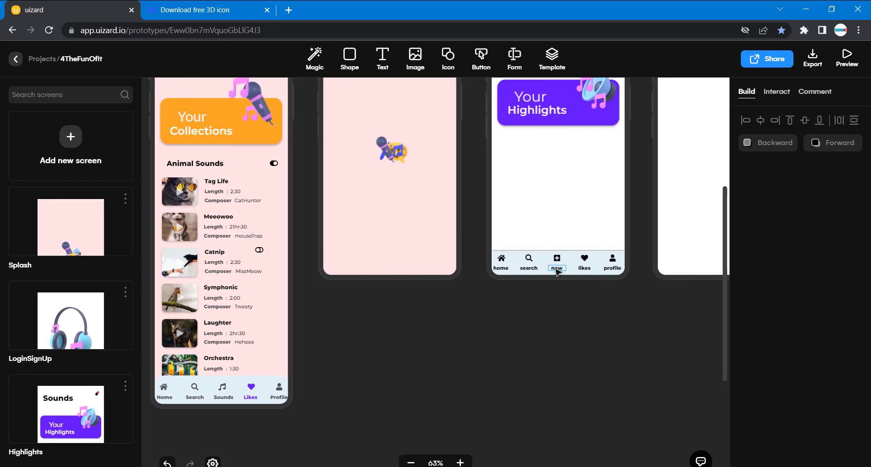
double_click(557, 269)
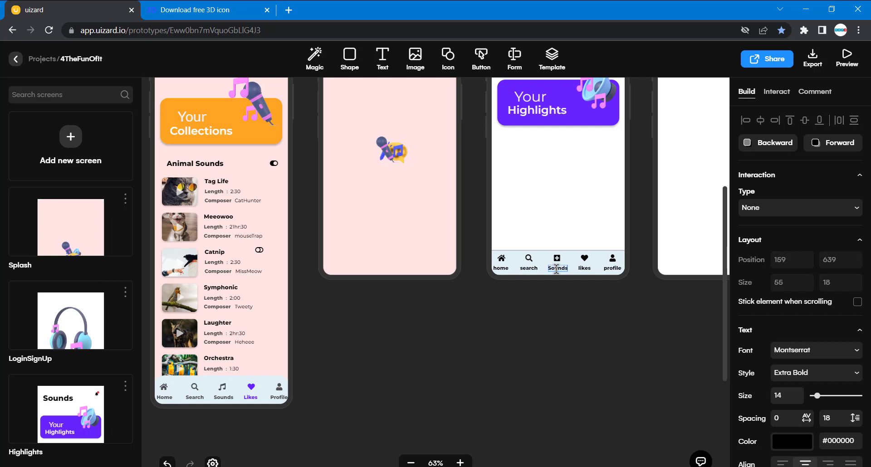
left_click(562, 298)
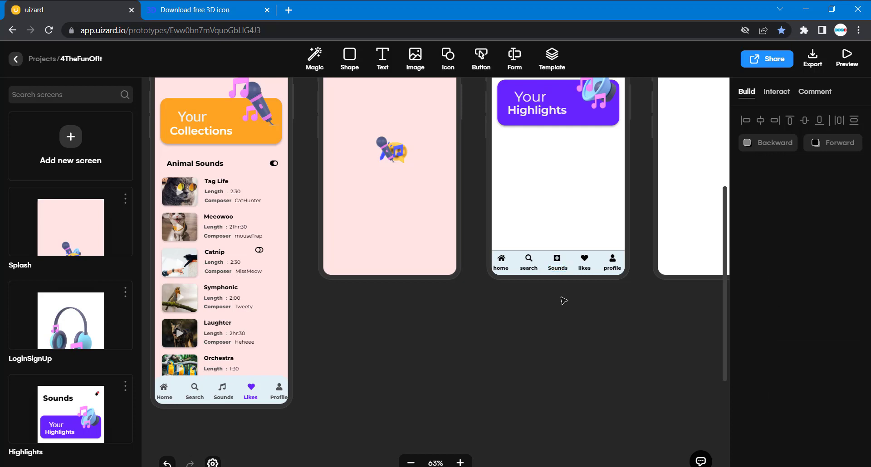
Replace the plus-square icon above the "Sounds" label with the Music icon, found by searching for "musi".
left_click(557, 260)
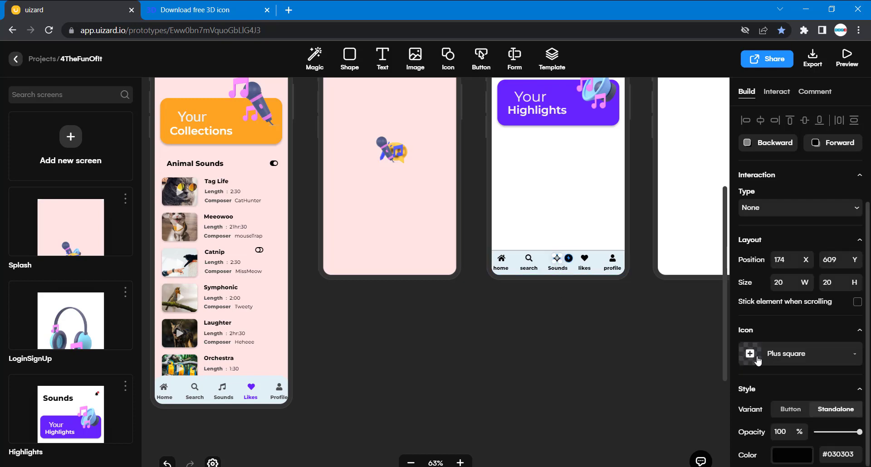
left_click(855, 358)
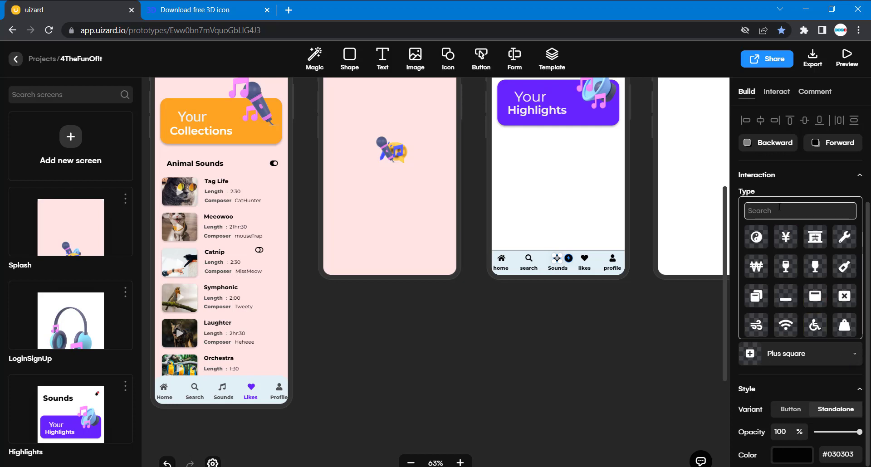
type("musi")
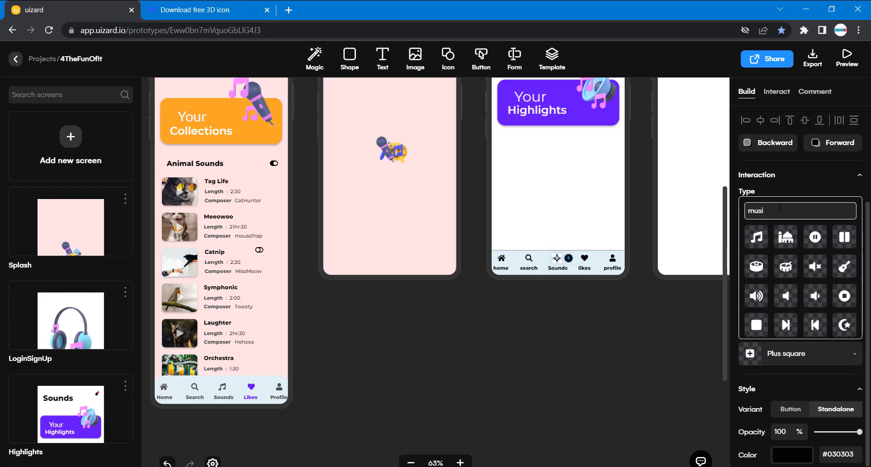
left_click(765, 240)
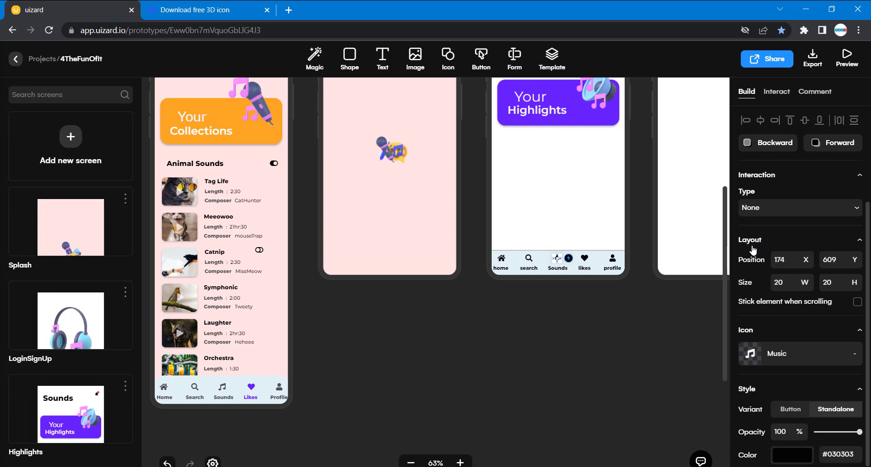
left_click(635, 344)
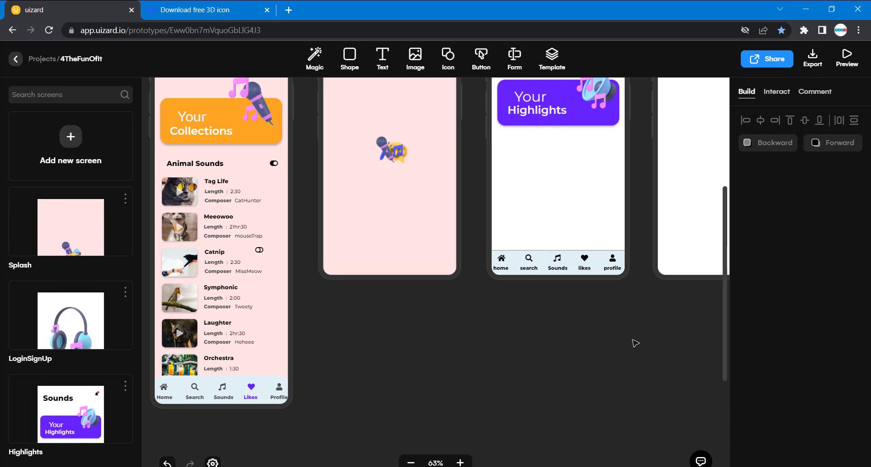
Get the purple color code #6923FF from the Likes heart icon in the TestVision footer for the new Music icon.
left_click(558, 263)
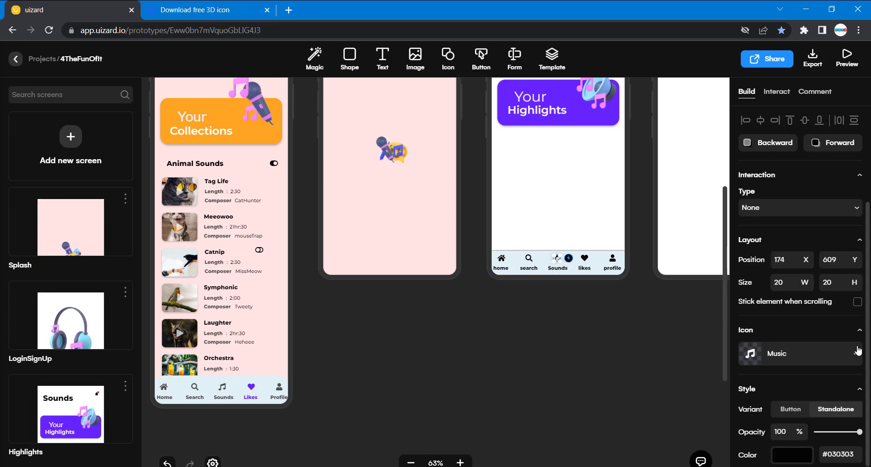
scroll(855, 358, "down", 3)
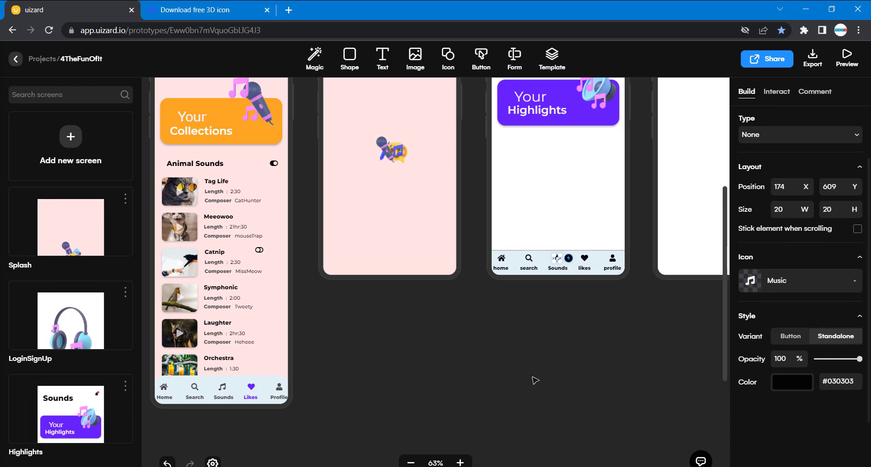
scroll(532, 380, "left", 5)
scroll(534, 380, "right", 3)
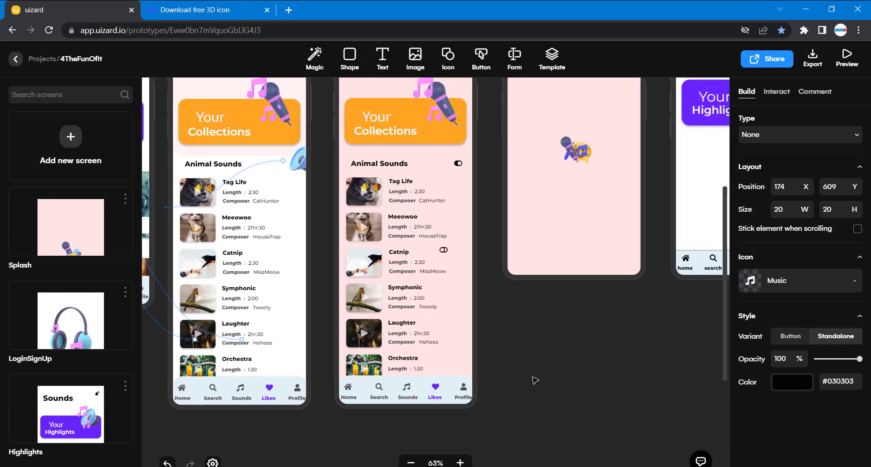
left_click(418, 390)
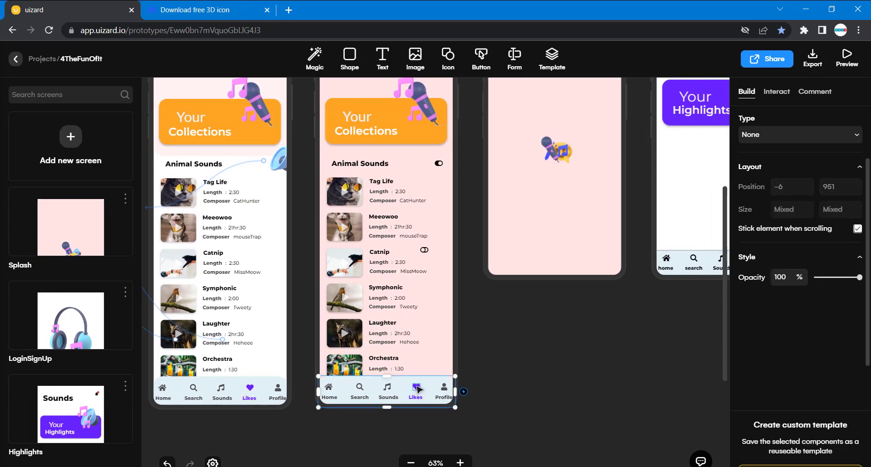
double_click(418, 389)
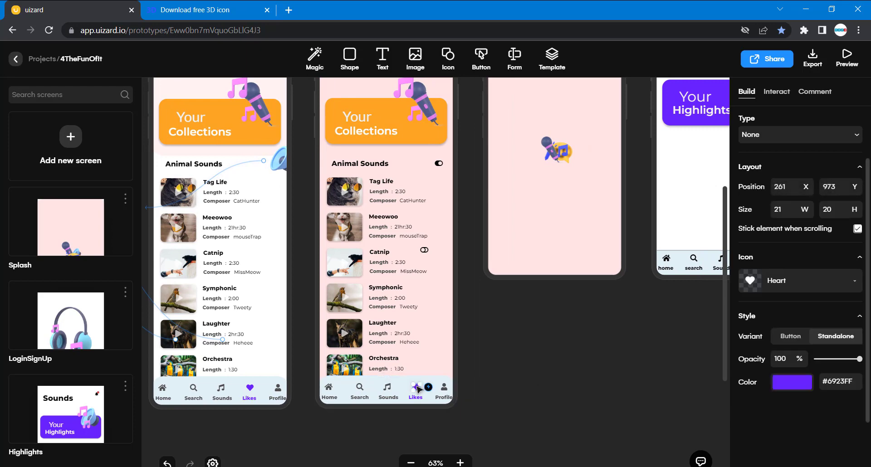
double_click(839, 381)
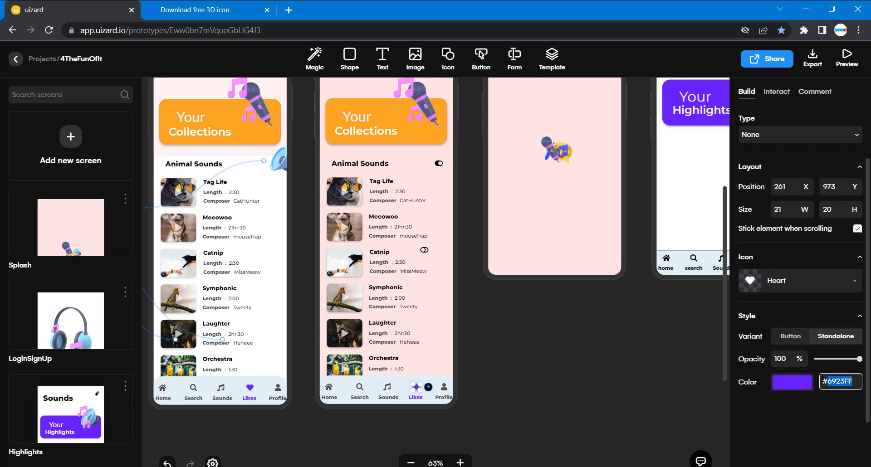
Set the color of the Music icon above the new footer's "Sounds" label to #6923FF.
scroll(683, 344, "right", 5)
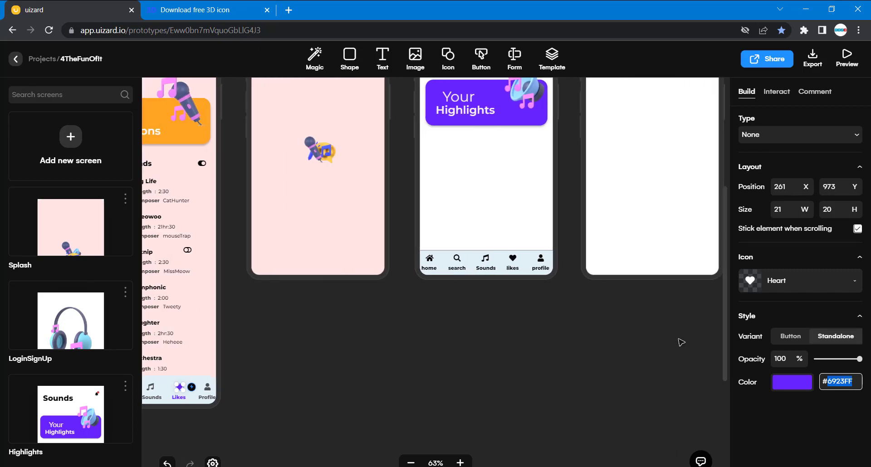
double_click(486, 259)
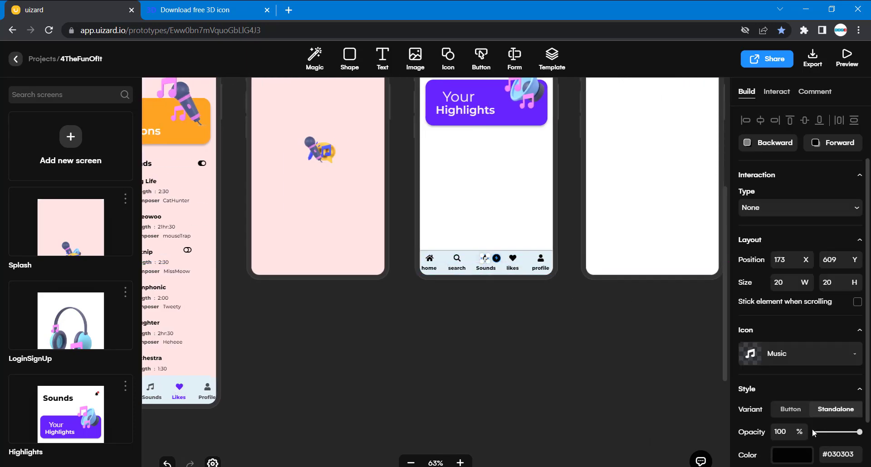
double_click(840, 455)
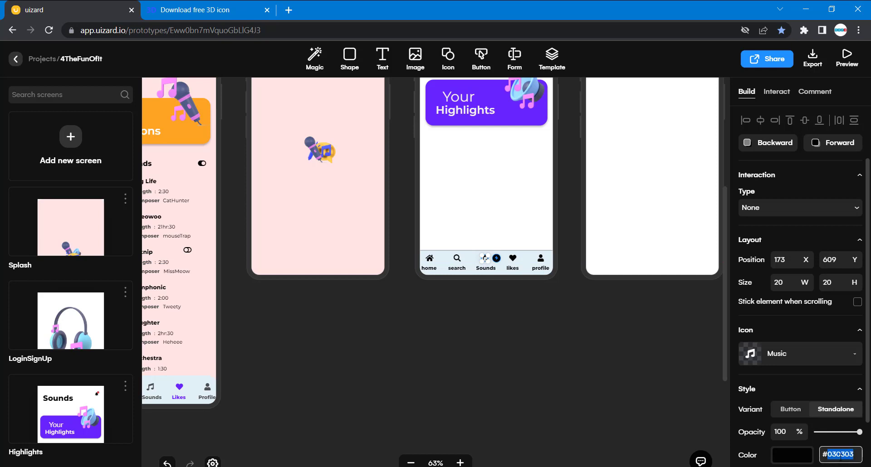
key("ctrl+v")
left_click(633, 379)
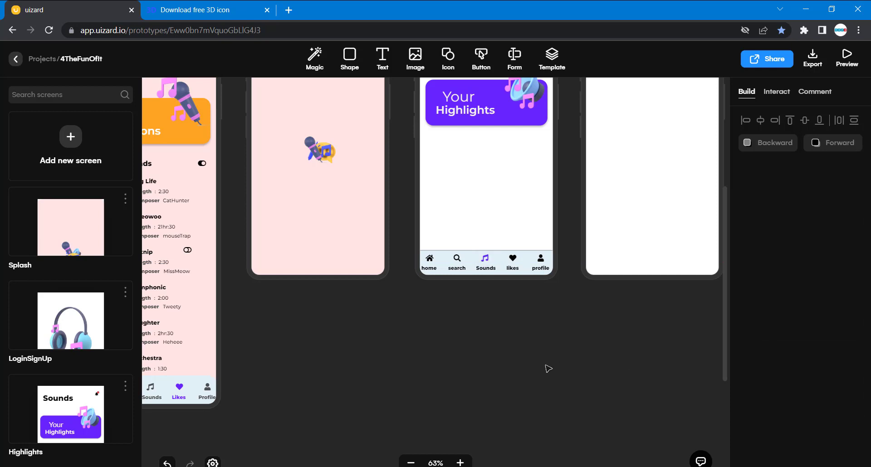
Compare the new screen's footer and layout with the existing Highlights, Collections and TestVision screens.
scroll(548, 369, "left", 10)
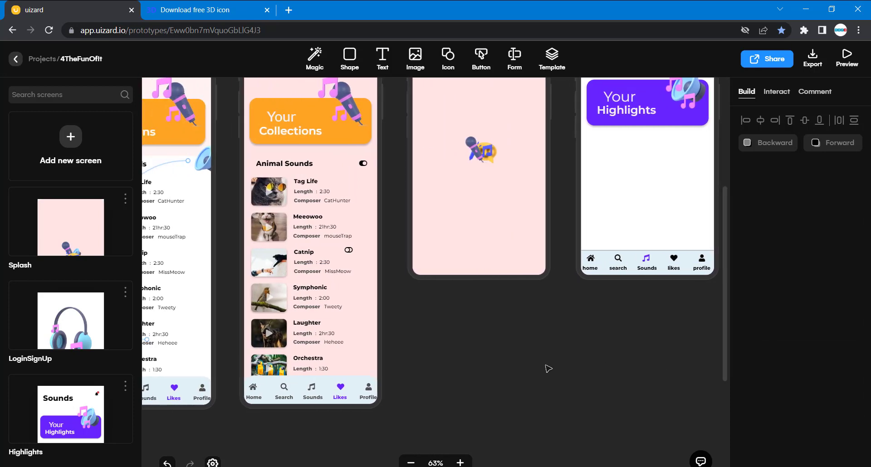
scroll(548, 368, "left", 5)
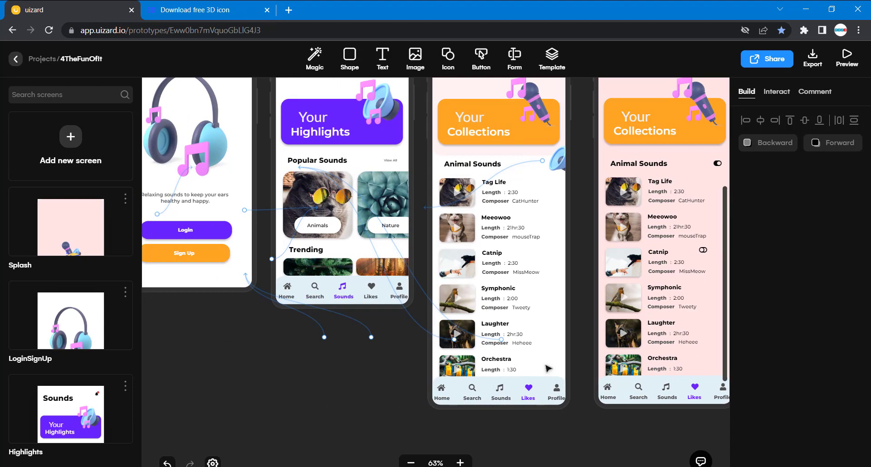
scroll(548, 367, "right", 5)
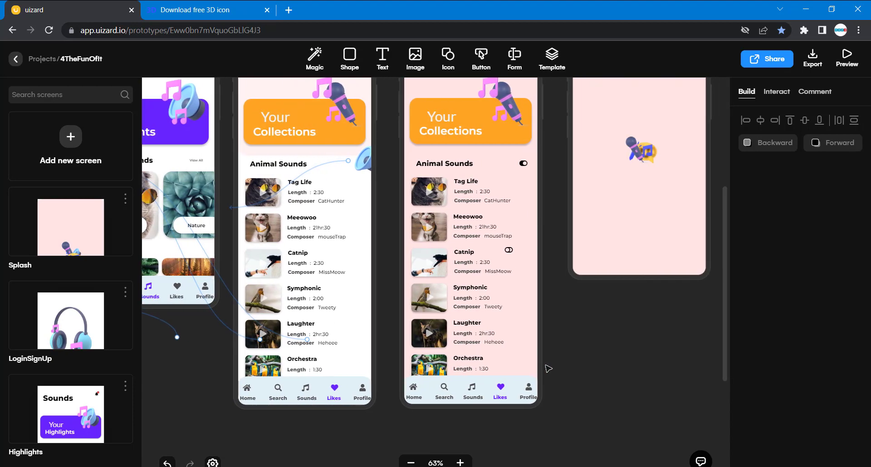
scroll(548, 367, "left", 7)
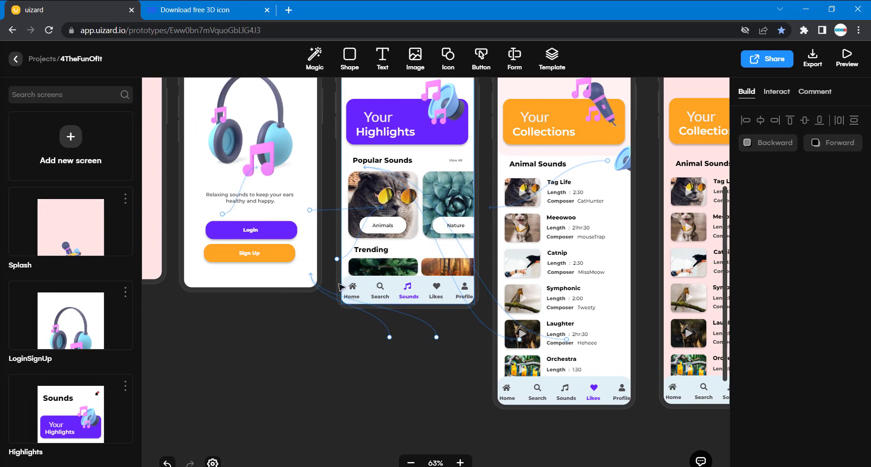
scroll(404, 338, "right", 6)
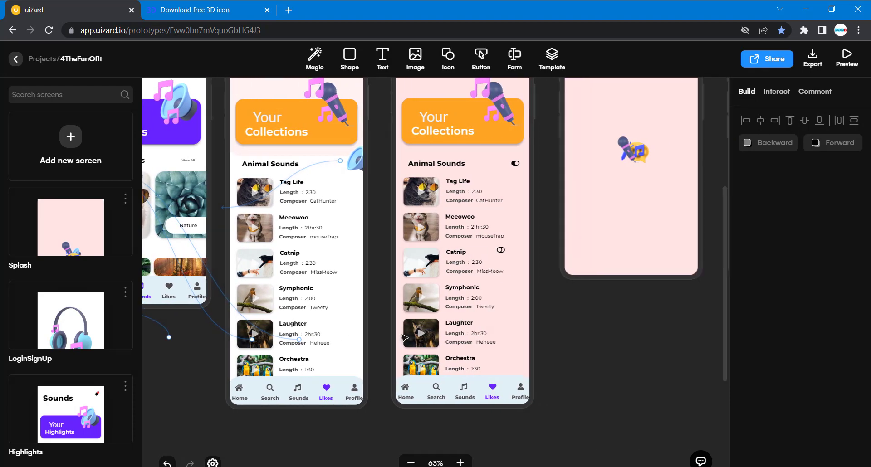
scroll(403, 338, "right", 5)
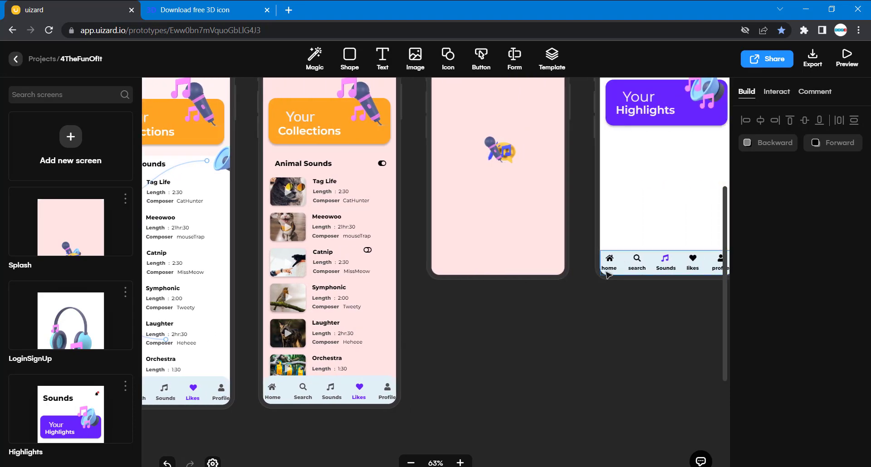
scroll(546, 308, "right", 3)
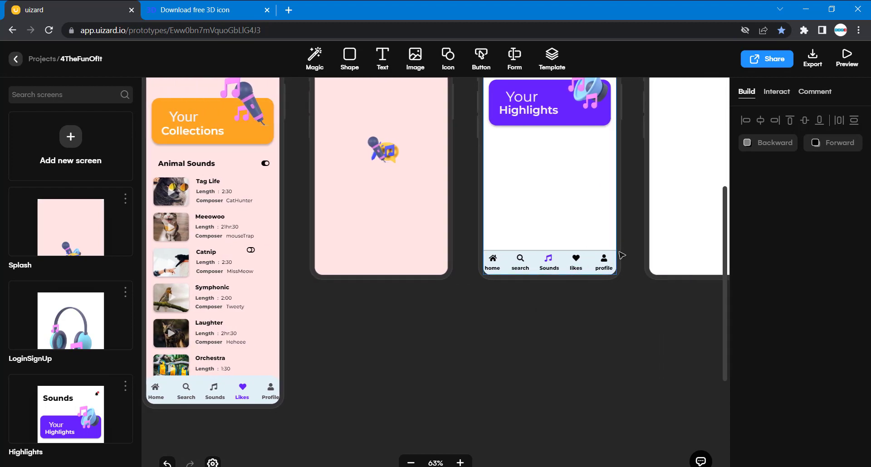
scroll(481, 315, "up", 3)
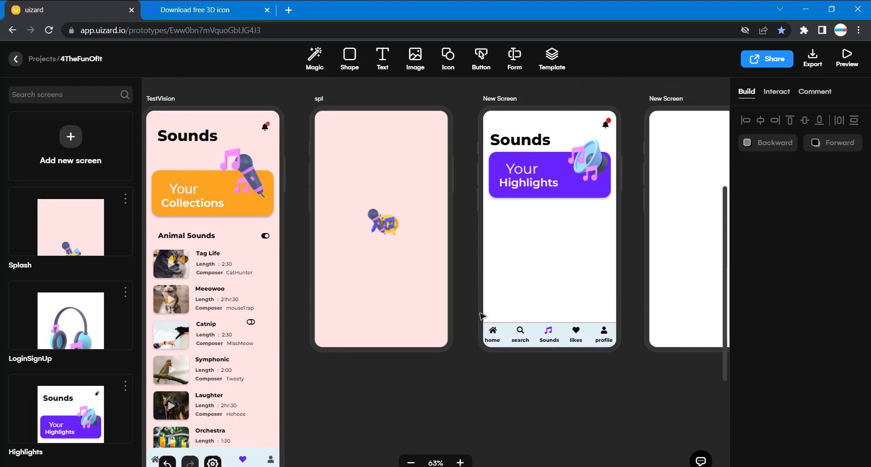
scroll(361, 272, "left", 10)
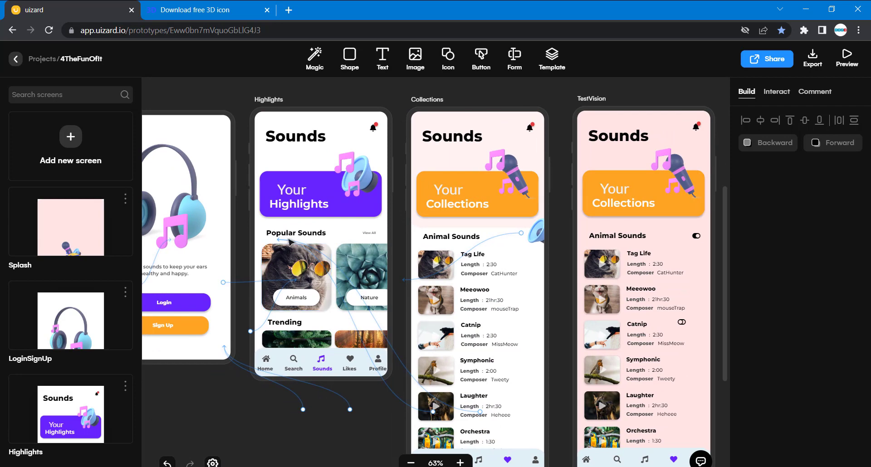
scroll(378, 256, "right", 1)
scroll(377, 255, "right", 15)
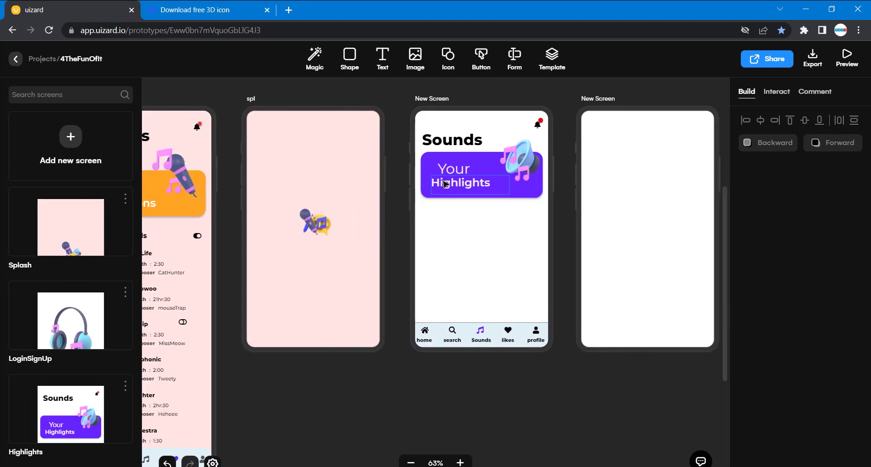
Duplicate the card's "Highlights" text, place the copy below the purple card at about X 24, Y 265, and color it #030303.
left_click(446, 184)
key("ctrl+d")
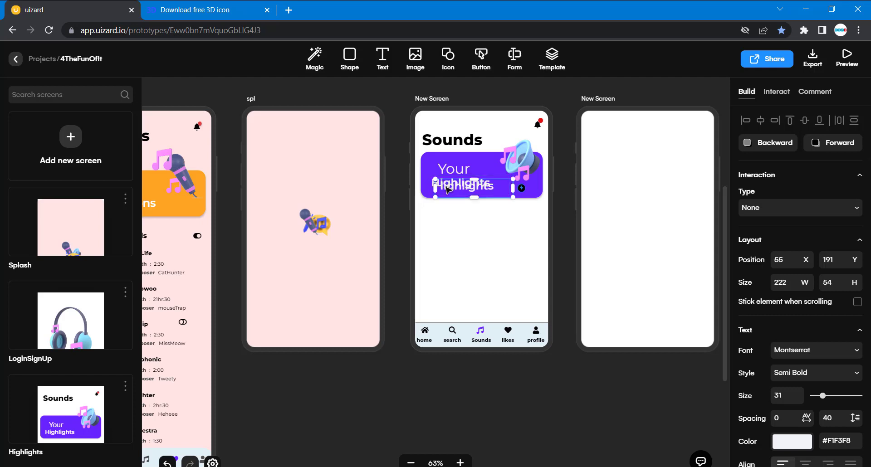
left_click_drag(448, 189, 436, 213)
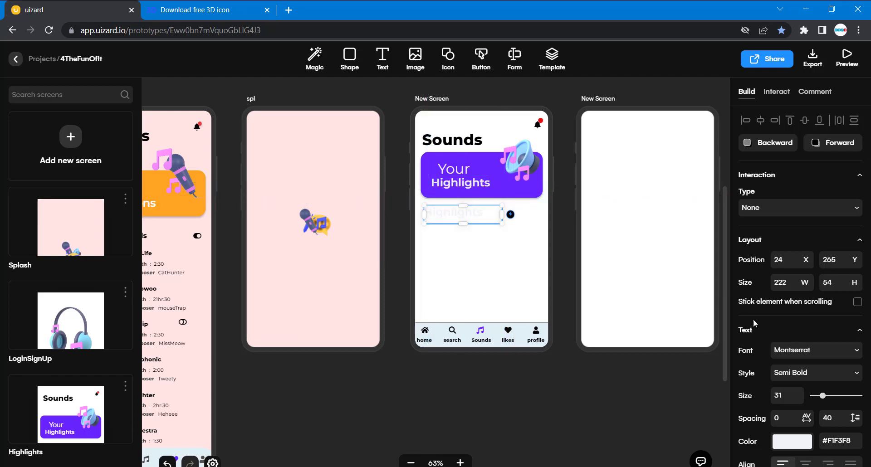
left_click(792, 442)
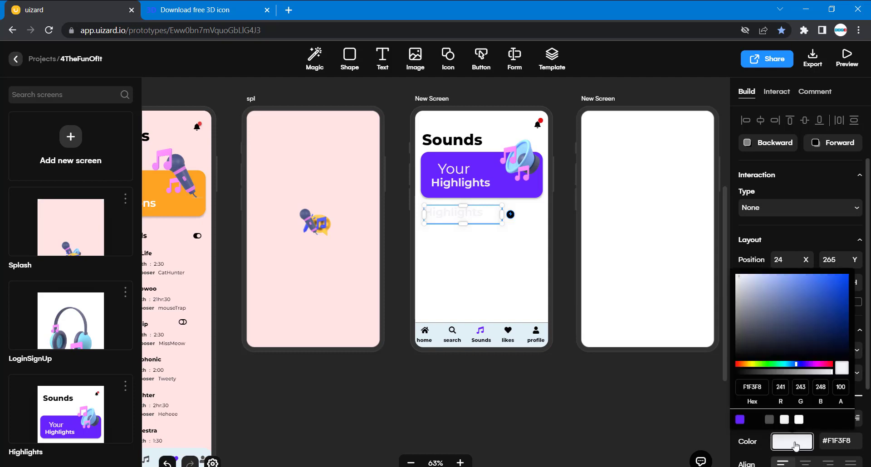
left_click(756, 421)
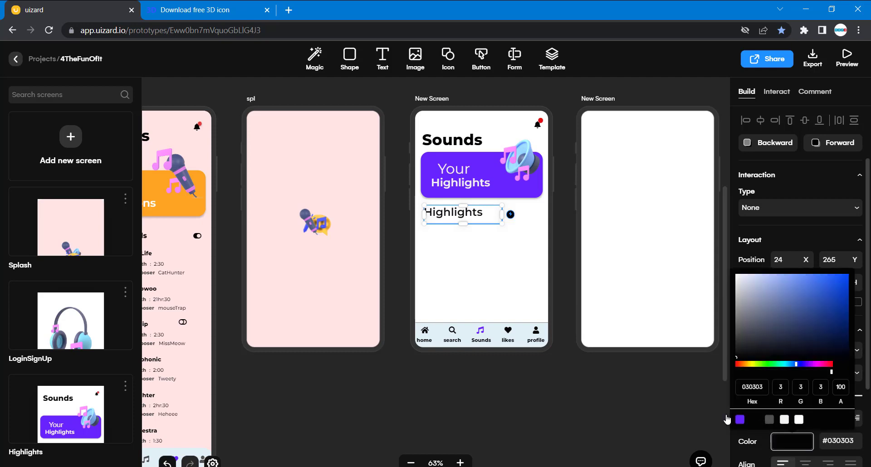
left_click(583, 404)
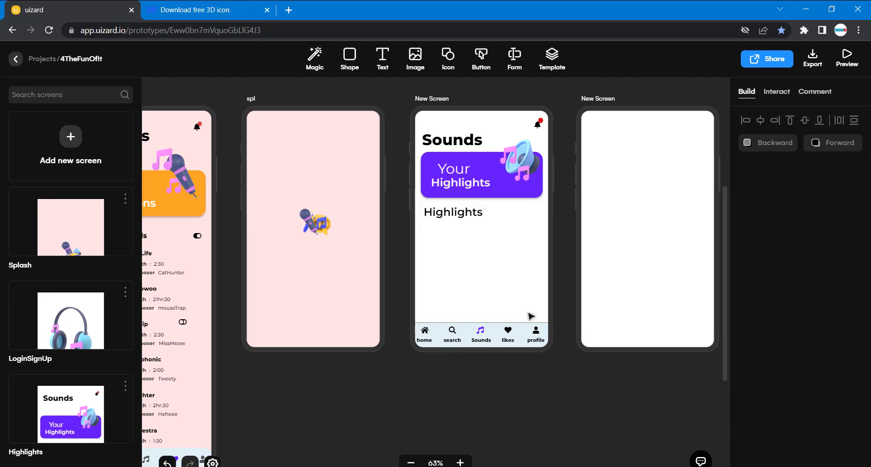
Try to replace the duplicated "Highlights" text below the card with "Popular sounds".
double_click(475, 215)
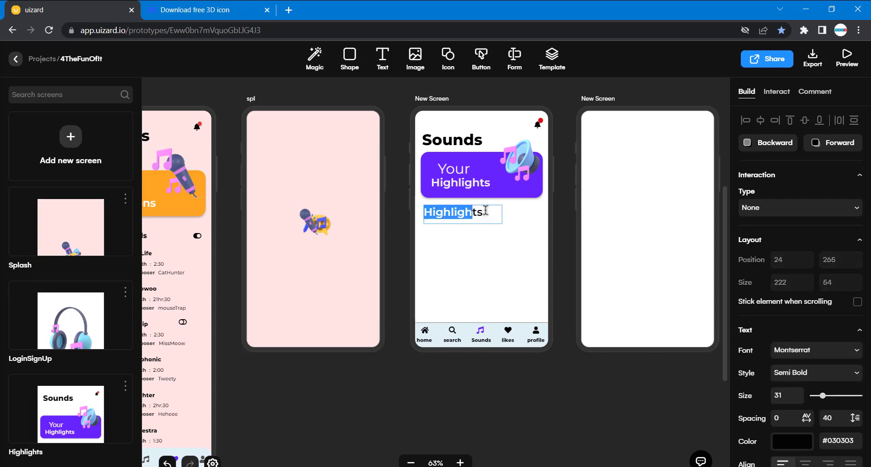
left_click_drag(486, 210, 487, 209)
scroll(486, 209, "left", 9)
scroll(486, 209, "right", 4)
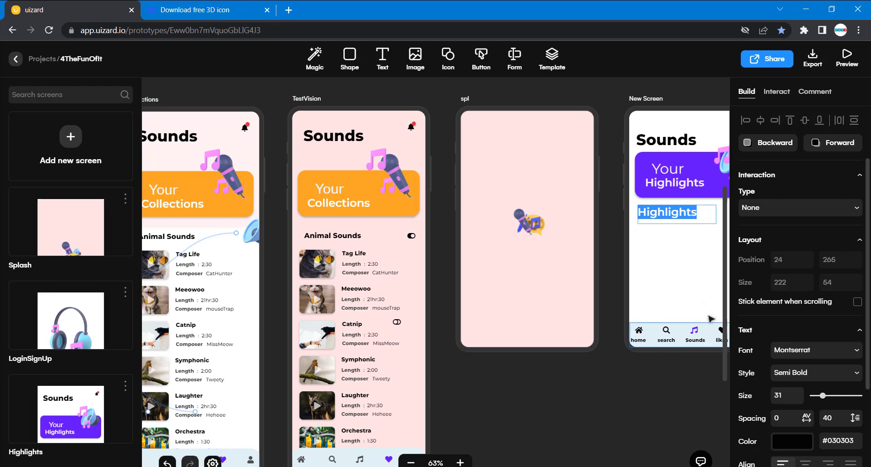
scroll(711, 319, "right", 4)
scroll(837, 417, "down", 4)
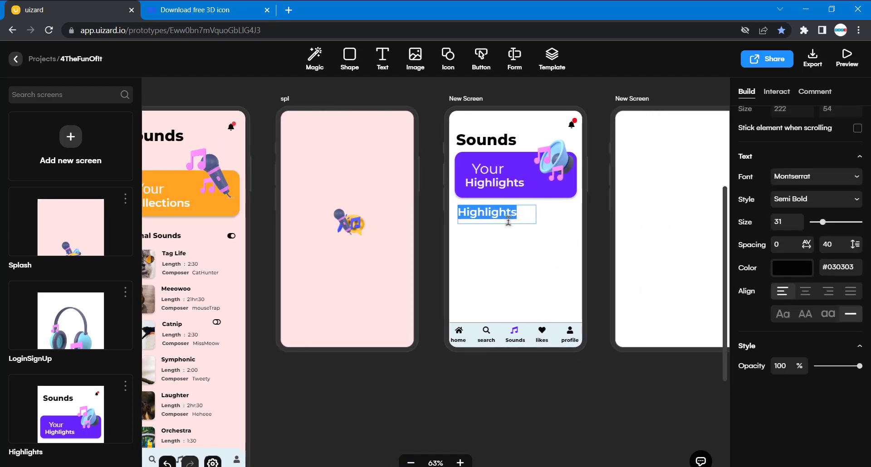
type("Popular")
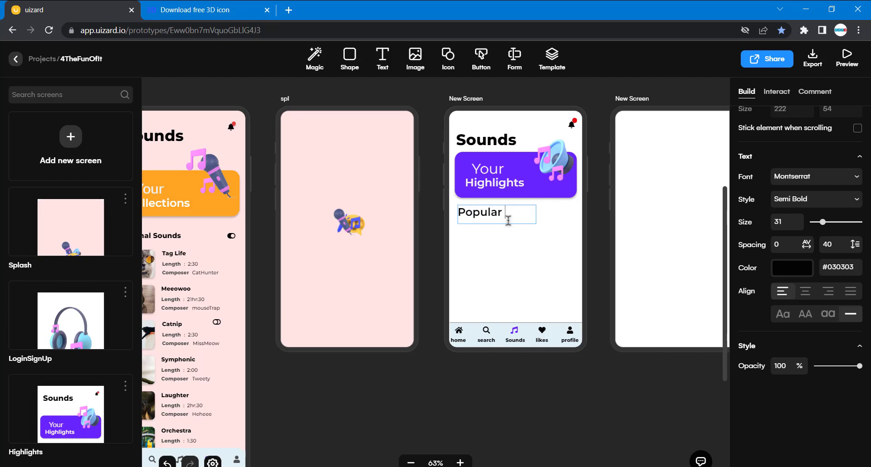
type(" sounds")
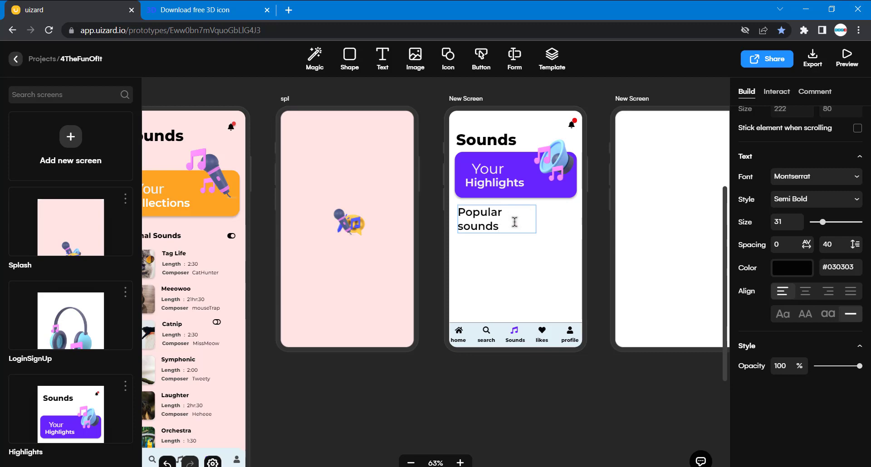
Format the "Highlights" heading below the purple card like the existing "Popular Sounds" heading: Extra Bold style, size 20.
scroll(488, 278, "left", 10)
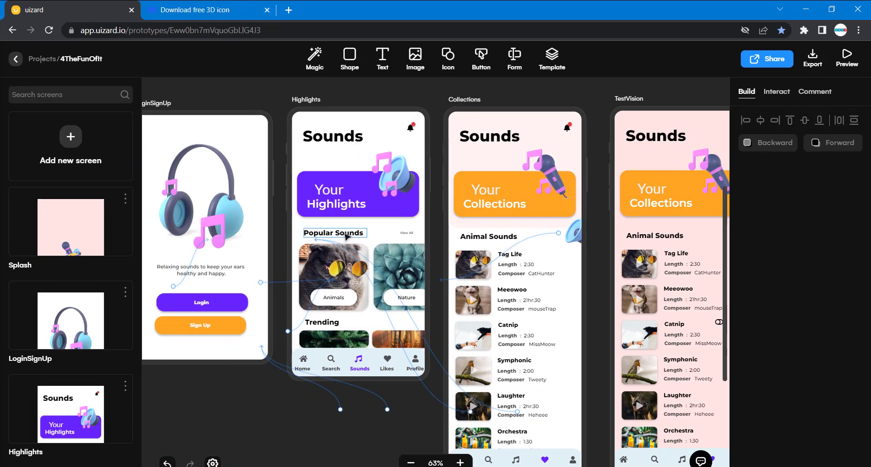
left_click(331, 259)
left_click(333, 233)
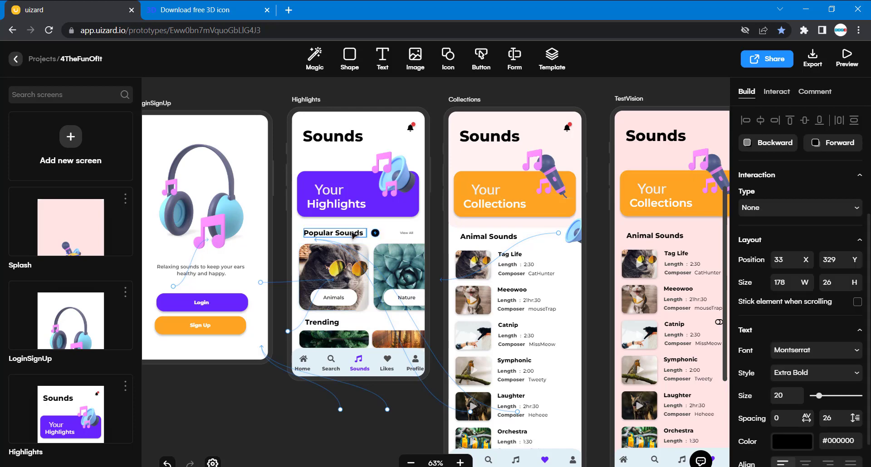
scroll(762, 350, "down", 1)
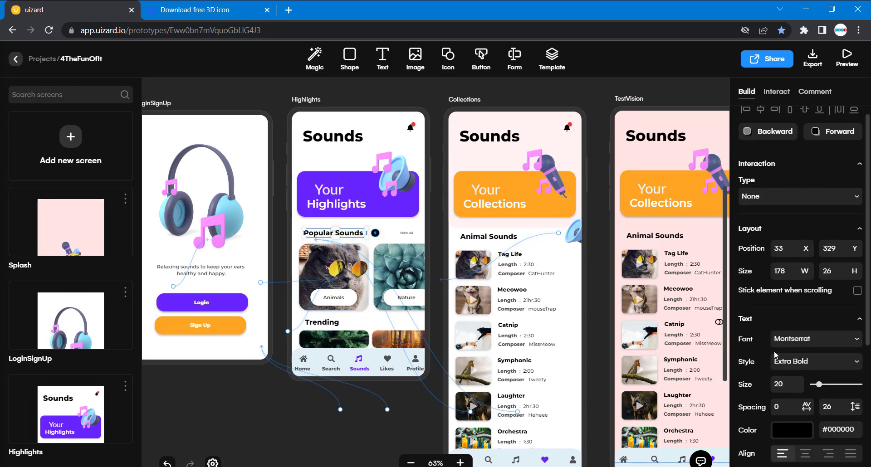
scroll(656, 227, "right", 8)
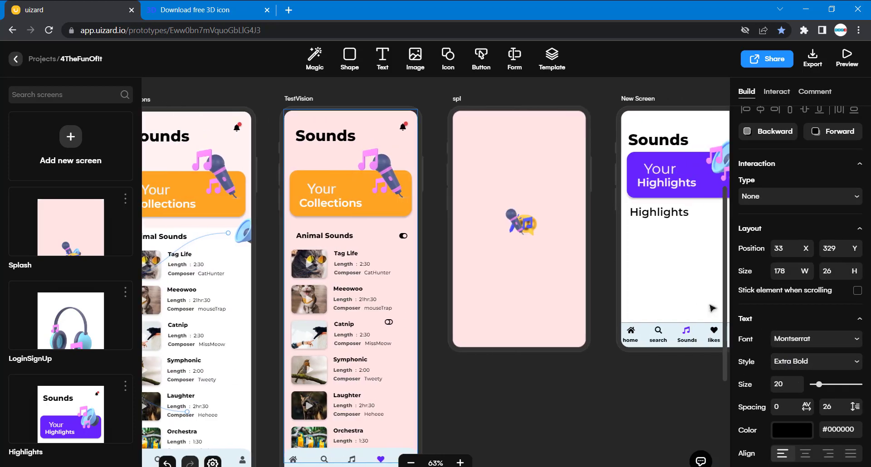
left_click(655, 216)
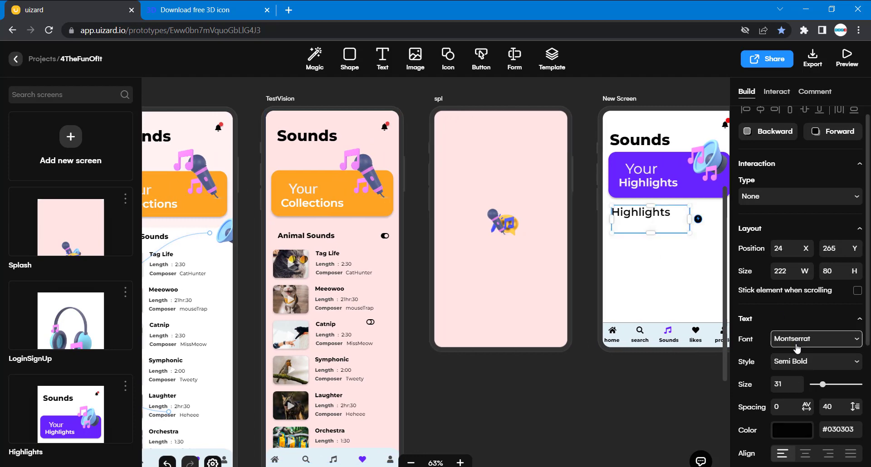
left_click(852, 365)
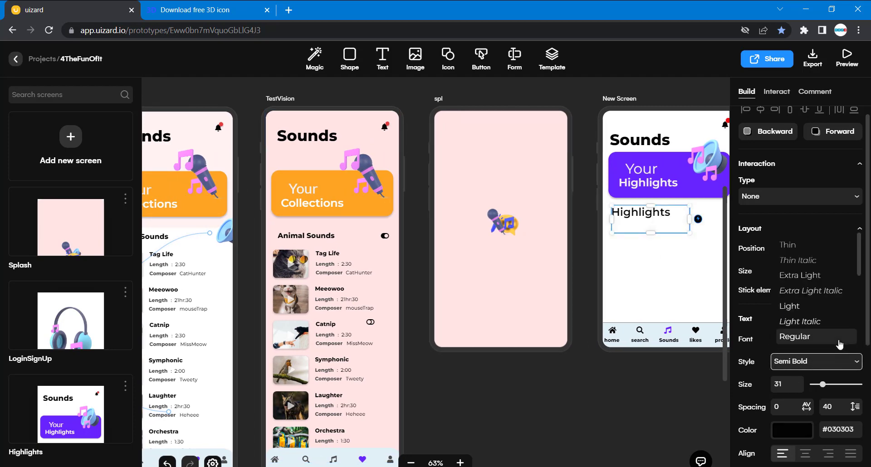
scroll(839, 343, "down", 3)
scroll(840, 343, "down", 4)
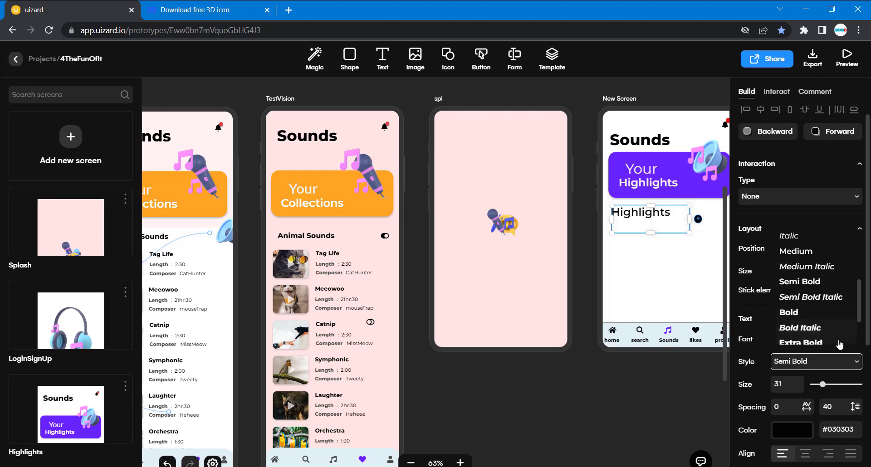
left_click(822, 319)
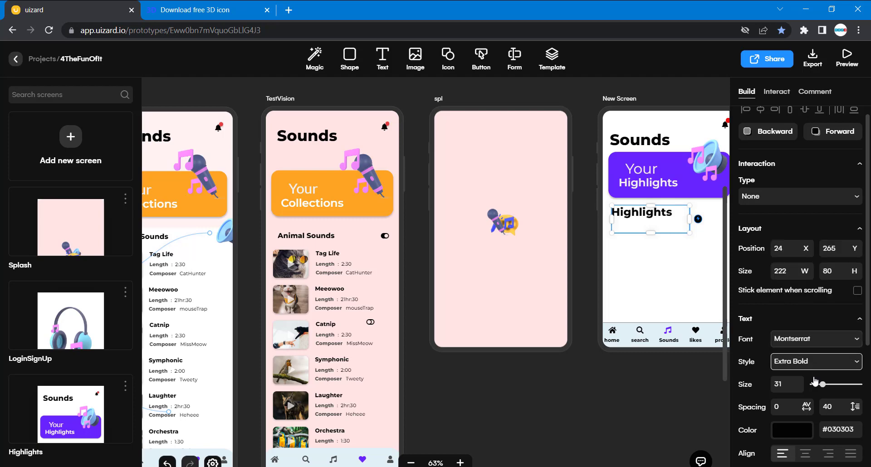
left_click(782, 384)
type("20")
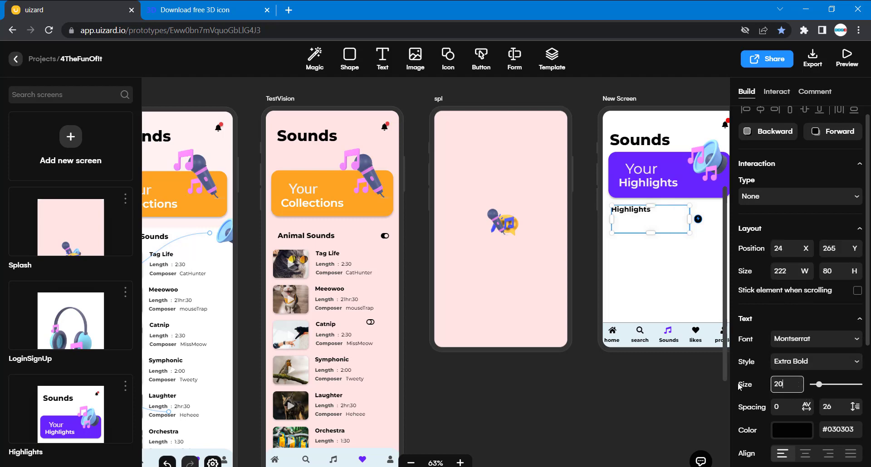
left_click(590, 397)
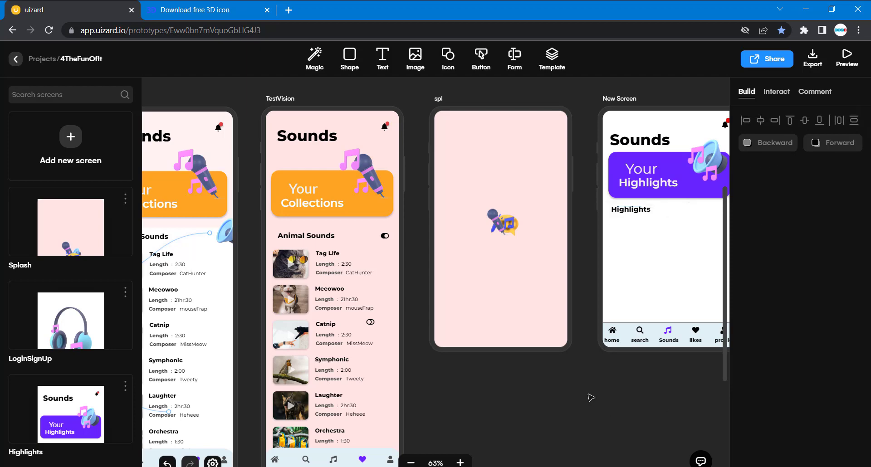
Inspect the "View All" label on the existing Highlights screen and shrink the new heading's text box to about 129 × 21.
scroll(589, 397, "left", 5)
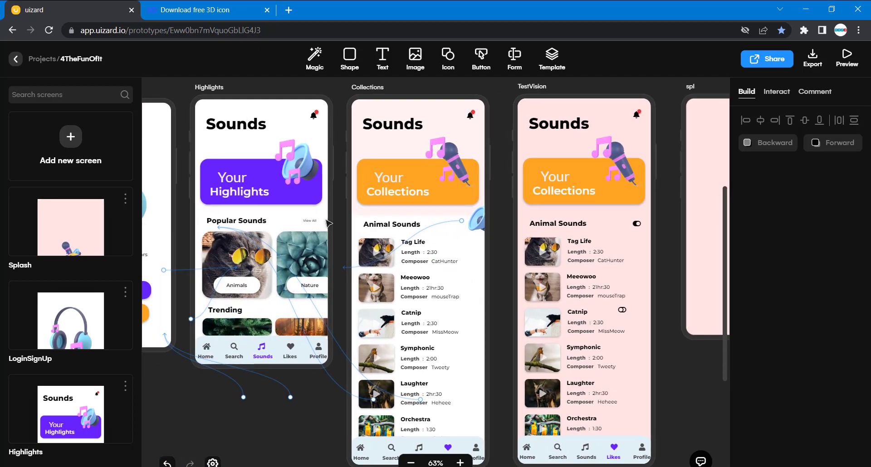
left_click(311, 225)
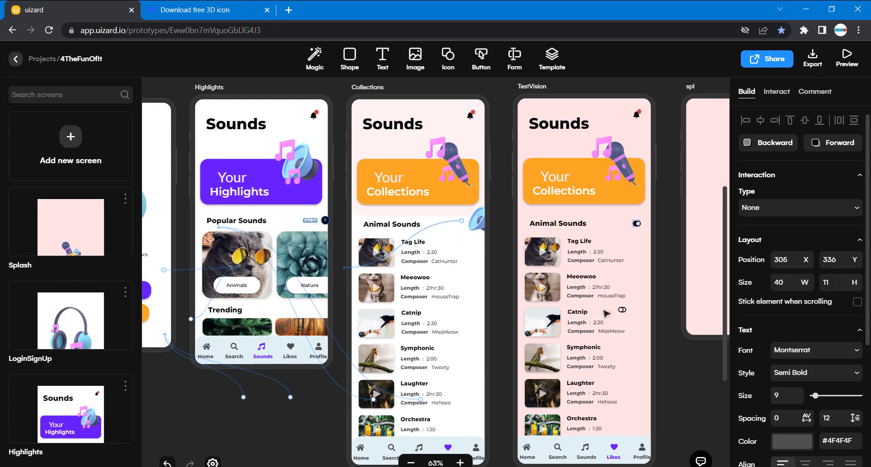
scroll(606, 313, "right", 5)
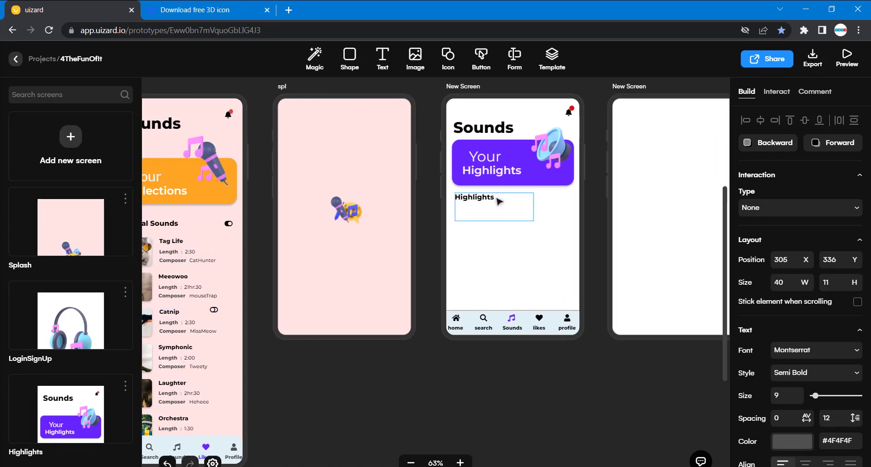
mouse_move(497, 199)
left_mouse_down()
mouse_move(535, 221)
mouse_move(500, 202)
mouse_move(521, 198)
mouse_move(498, 200)
left_mouse_up()
left_click(492, 231)
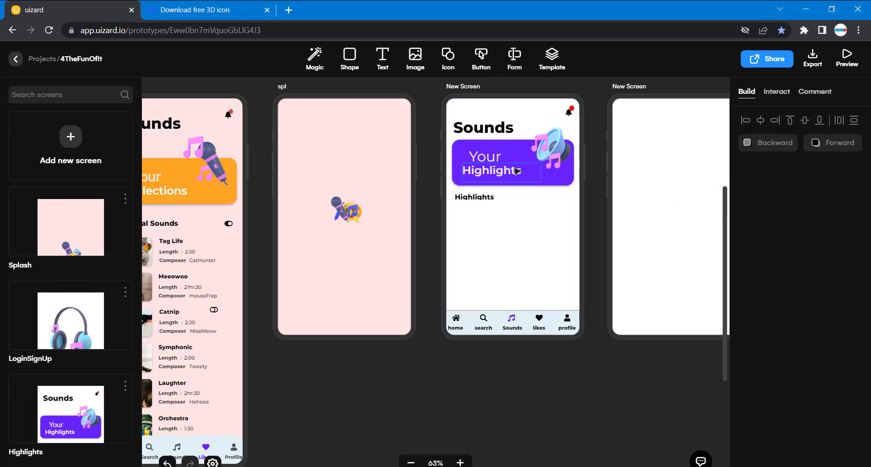
Duplicate the heading beside the original at about X 231, Y 265, and try to replace the copy's text with "View All".
left_click(493, 201)
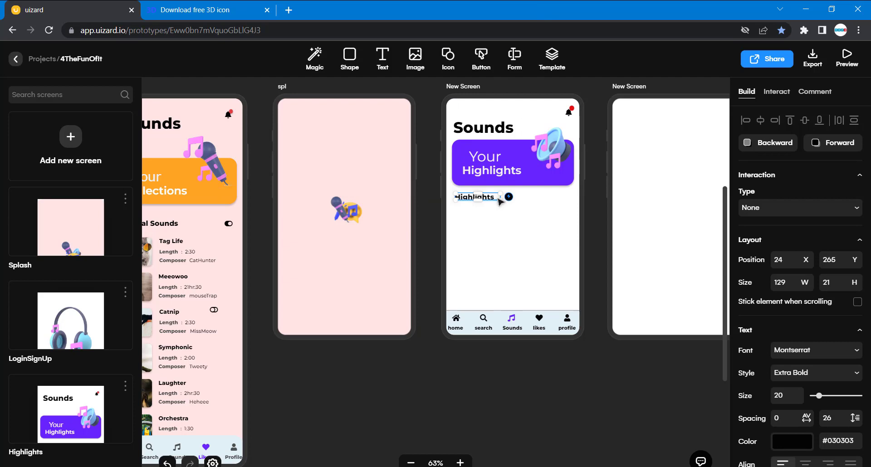
left_click_drag(499, 200, 565, 201)
double_click(565, 201)
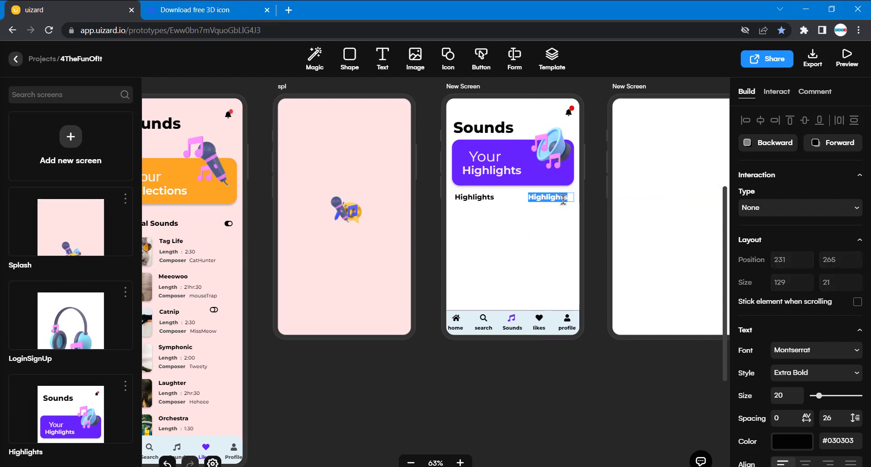
type("View All")
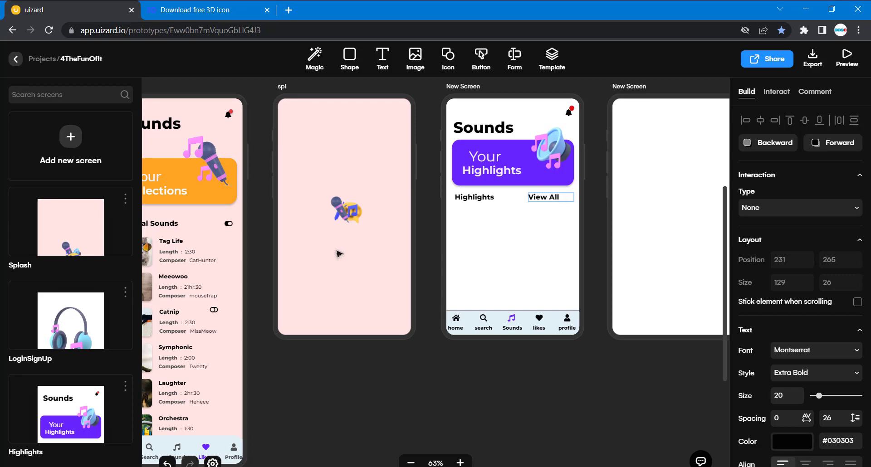
Set the duplicated heading's text size to 9, matching the "View All" label on the existing Highlights screen.
scroll(340, 254, "left", 10)
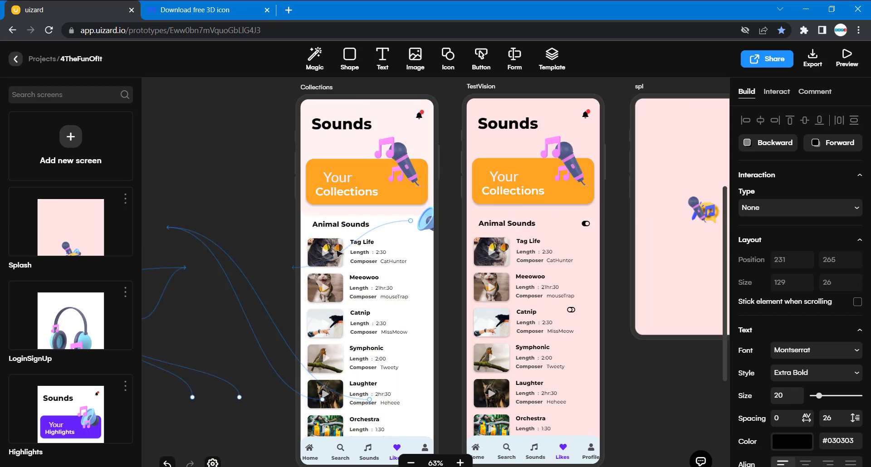
scroll(339, 254, "right", 3)
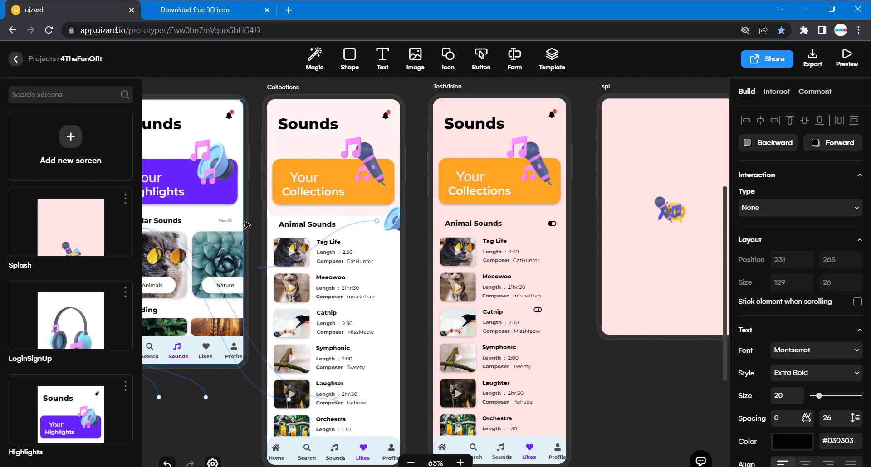
left_click(232, 222)
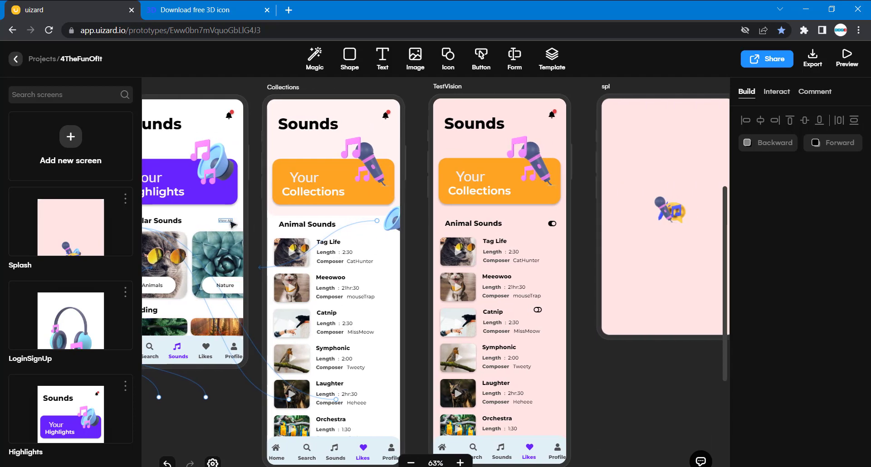
left_click(224, 226)
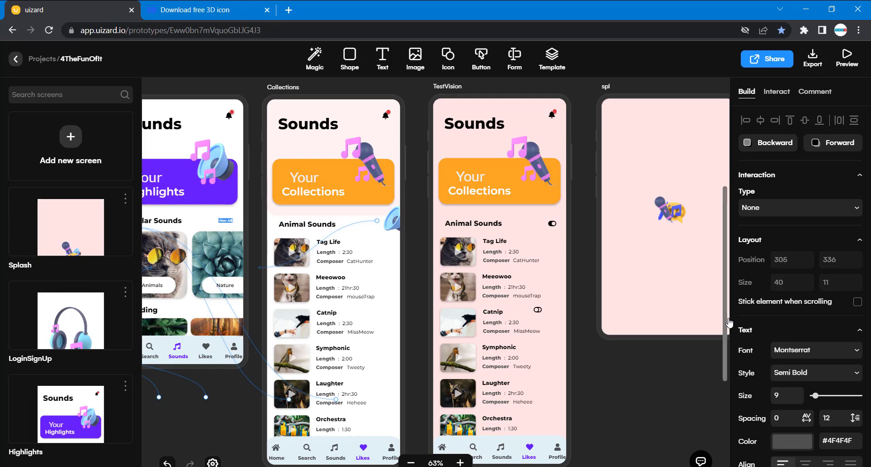
scroll(724, 313, "right", 4)
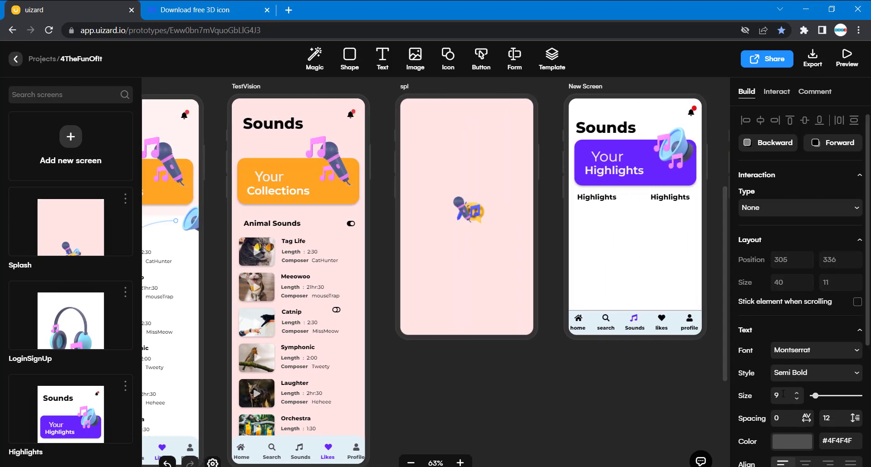
scroll(663, 232, "right", 2)
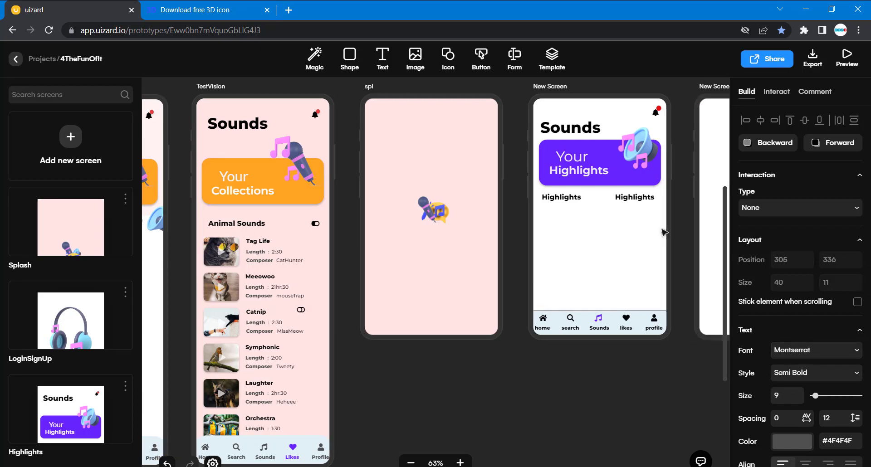
left_click(588, 198)
left_click(588, 197)
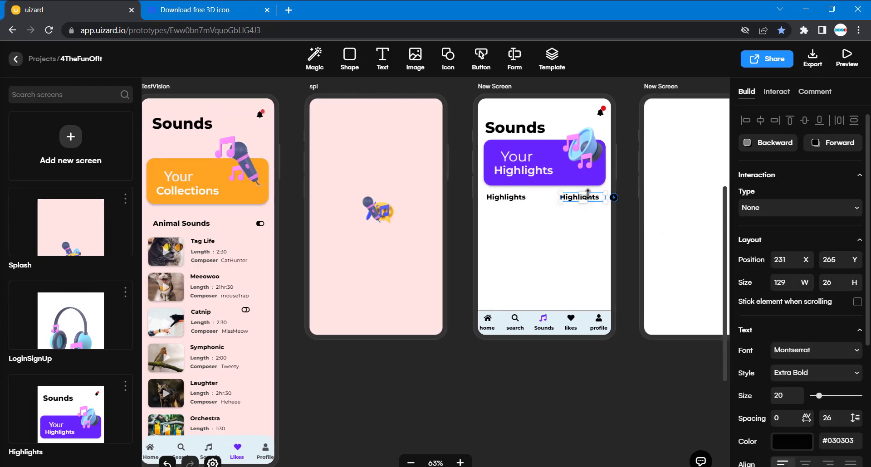
double_click(792, 393)
type("9")
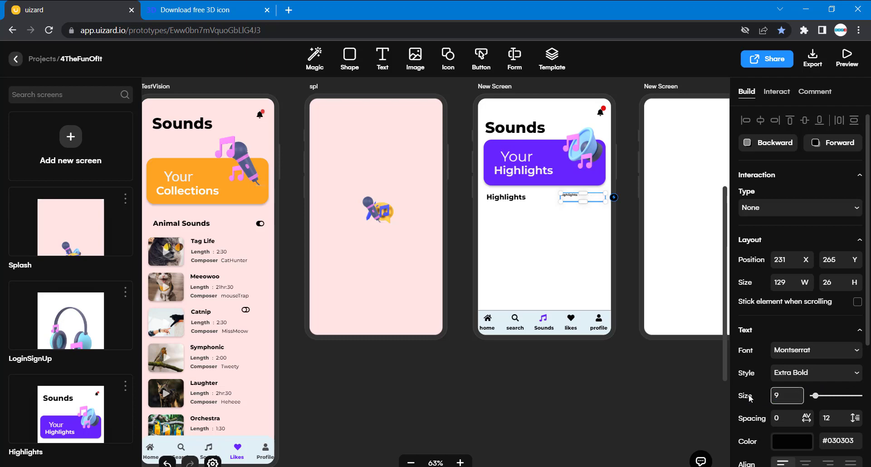
Change the small duplicated text's font style to Semi Bold.
left_click(823, 376)
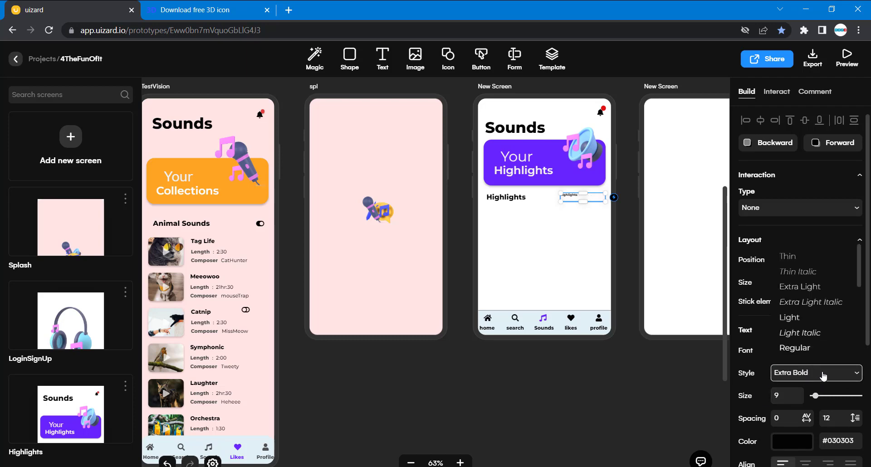
scroll(801, 331, "down", 2)
scroll(810, 327, "down", 1)
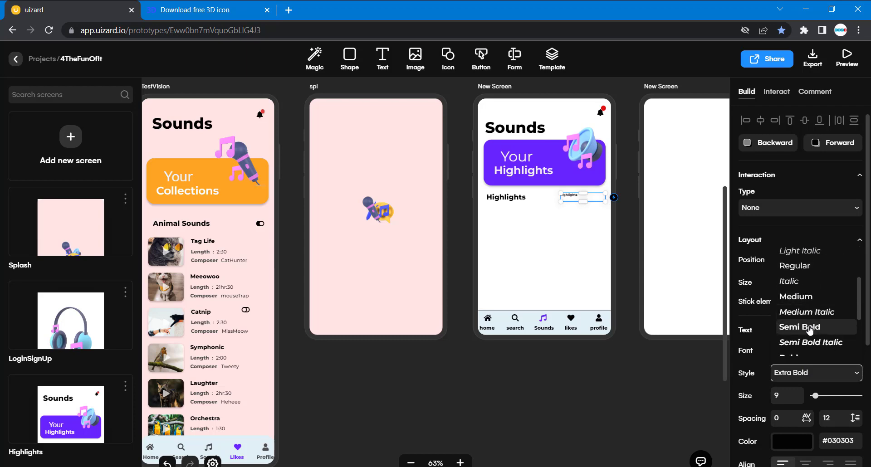
left_click(810, 328)
left_click(639, 385)
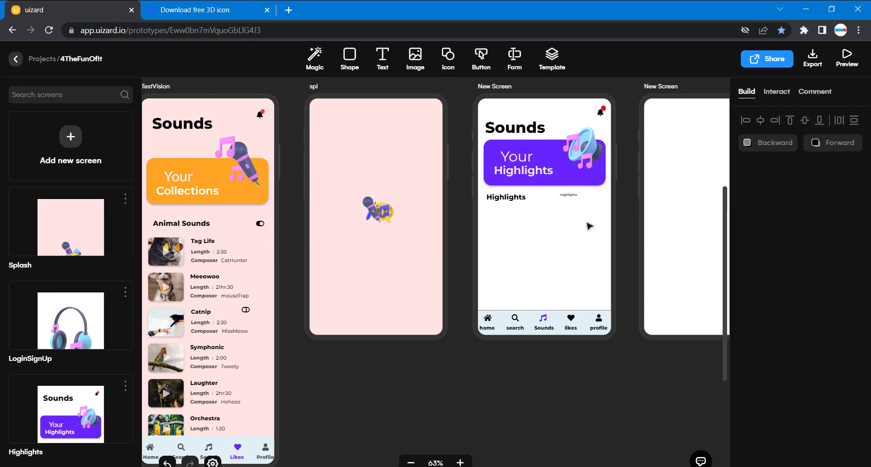
Move the small duplicated text to about X 307, Y 276 and narrow its box to about 48 wide.
left_click_drag(576, 196, 602, 202)
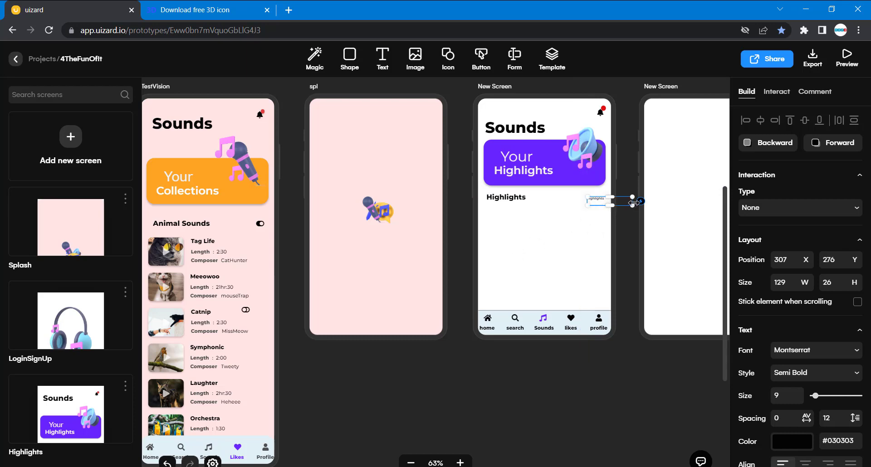
left_click_drag(633, 201, 604, 201)
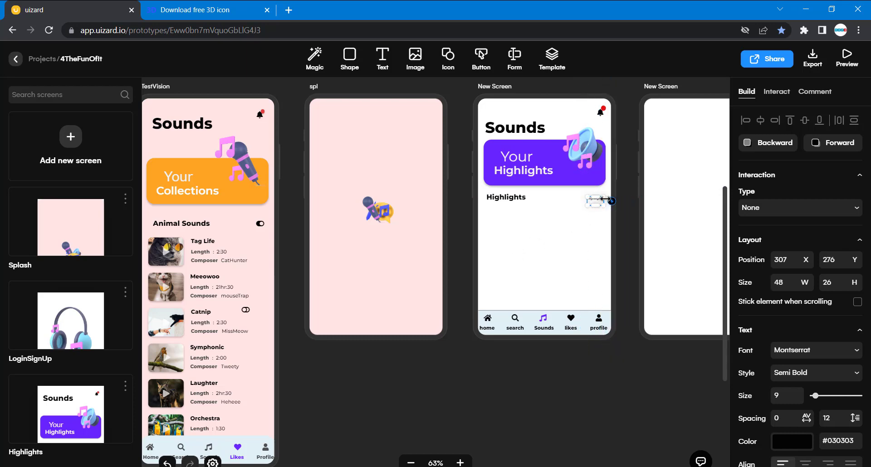
left_click(460, 376)
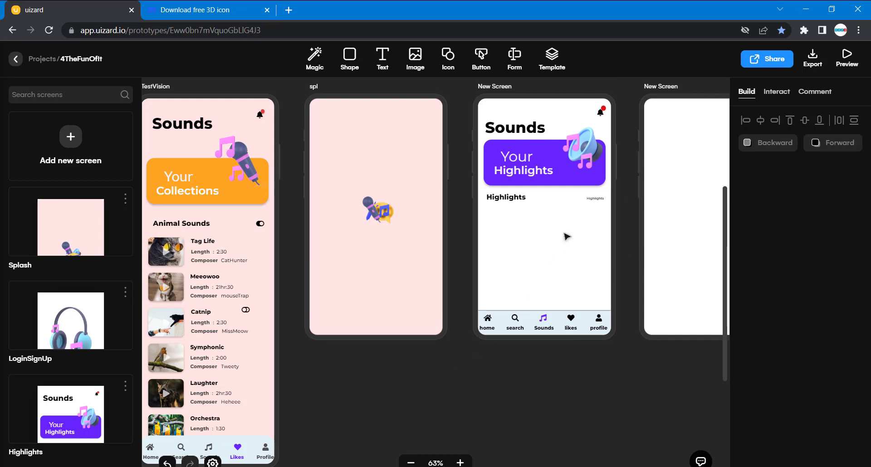
Replace the small duplicated text with "View All" and color it #4F4F4F like the label on the existing Highlights screen.
double_click(591, 203)
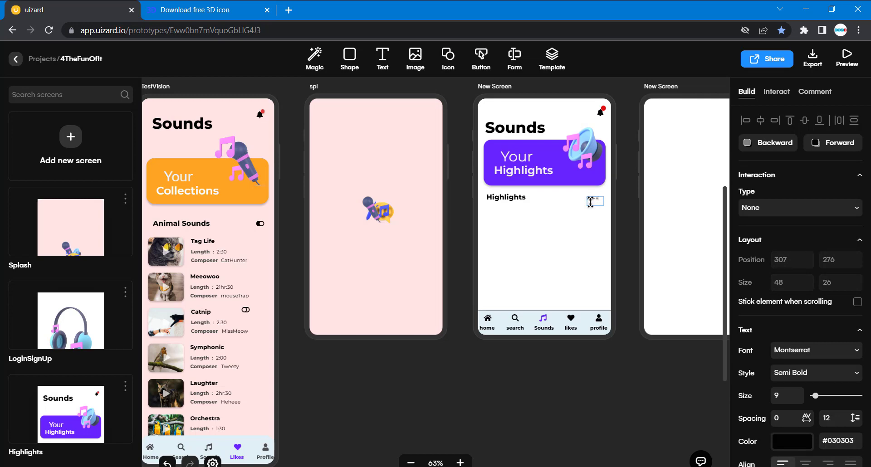
left_click(438, 375)
scroll(437, 374, "left", 9)
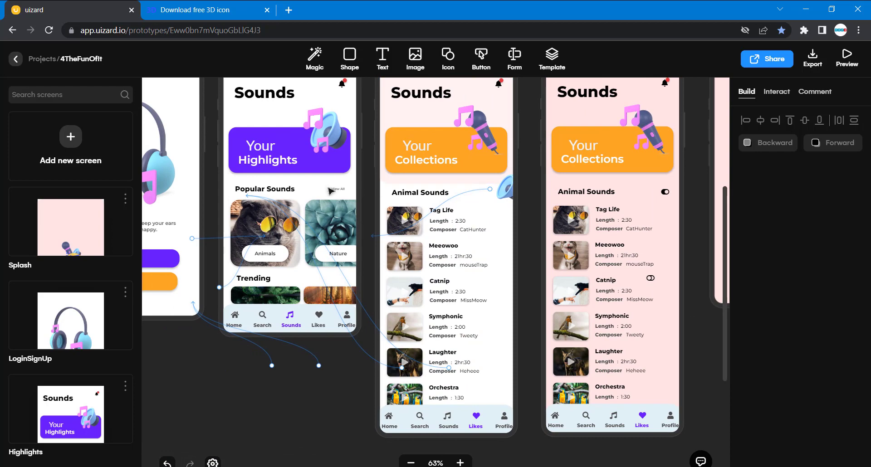
left_click(339, 189)
scroll(644, 263, "right", 5)
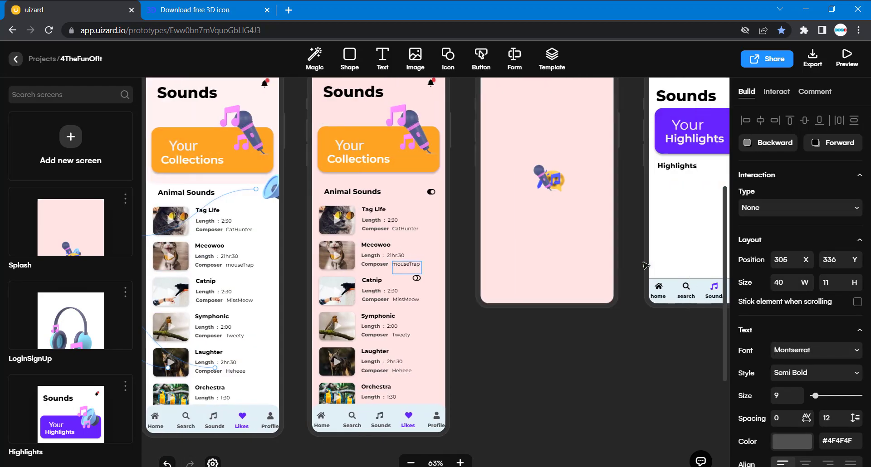
scroll(646, 266, "right", 2)
left_click(697, 170)
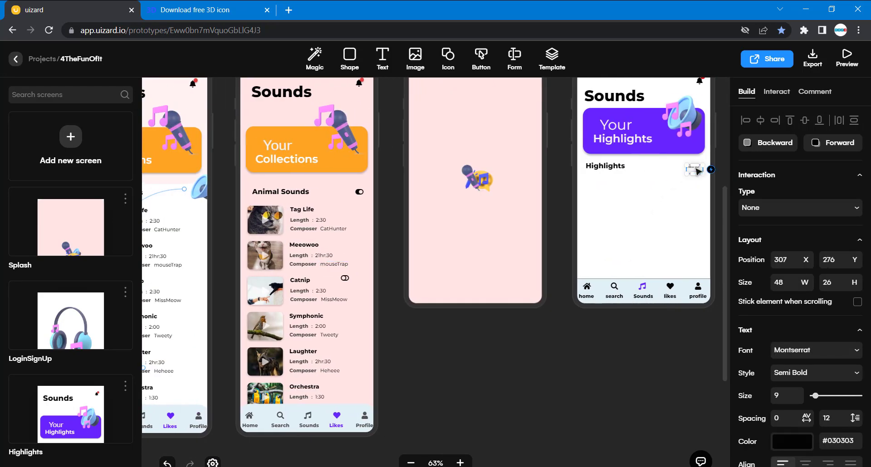
scroll(799, 363, "down", 3)
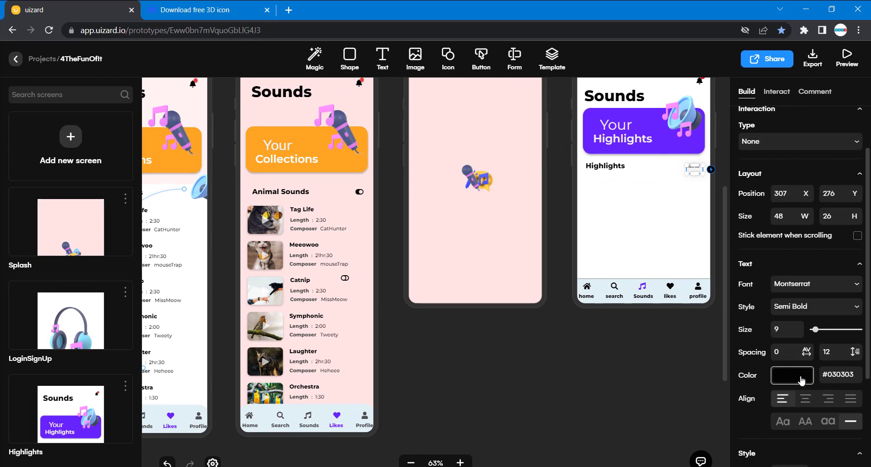
left_click(802, 380)
left_click(770, 354)
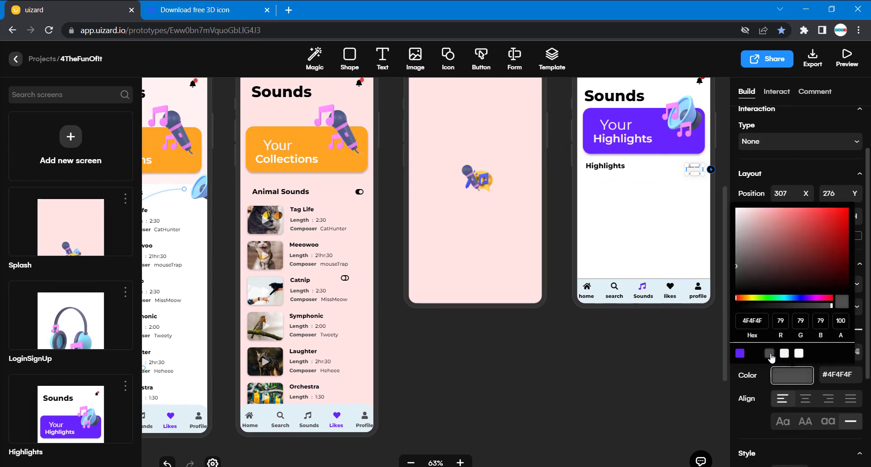
left_click(635, 384)
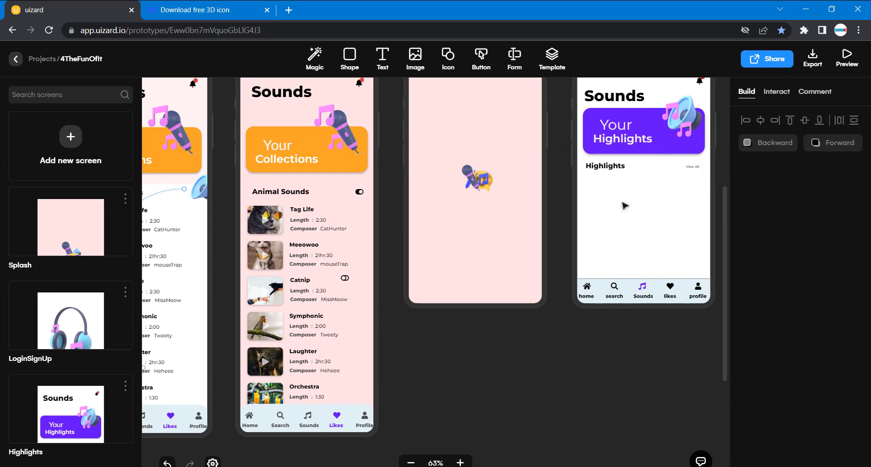
Examine the "Popular Sounds" section on the existing Highlights screen.
scroll(577, 349, "left", 5)
scroll(577, 349, "left", 3)
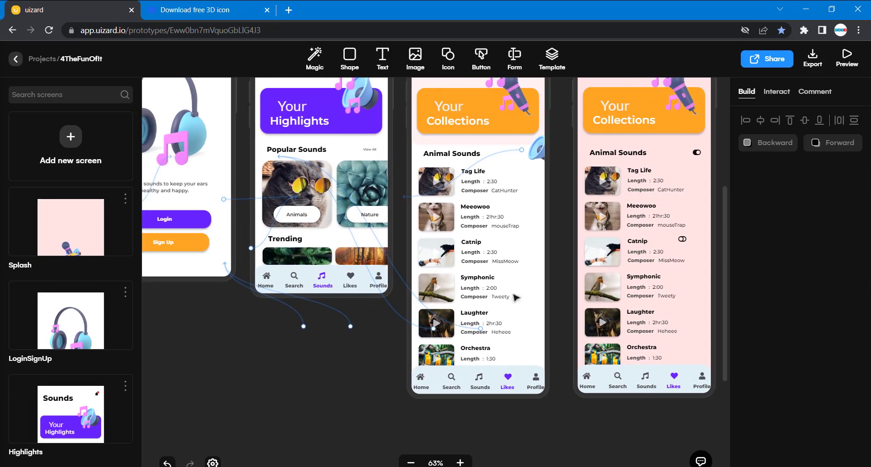